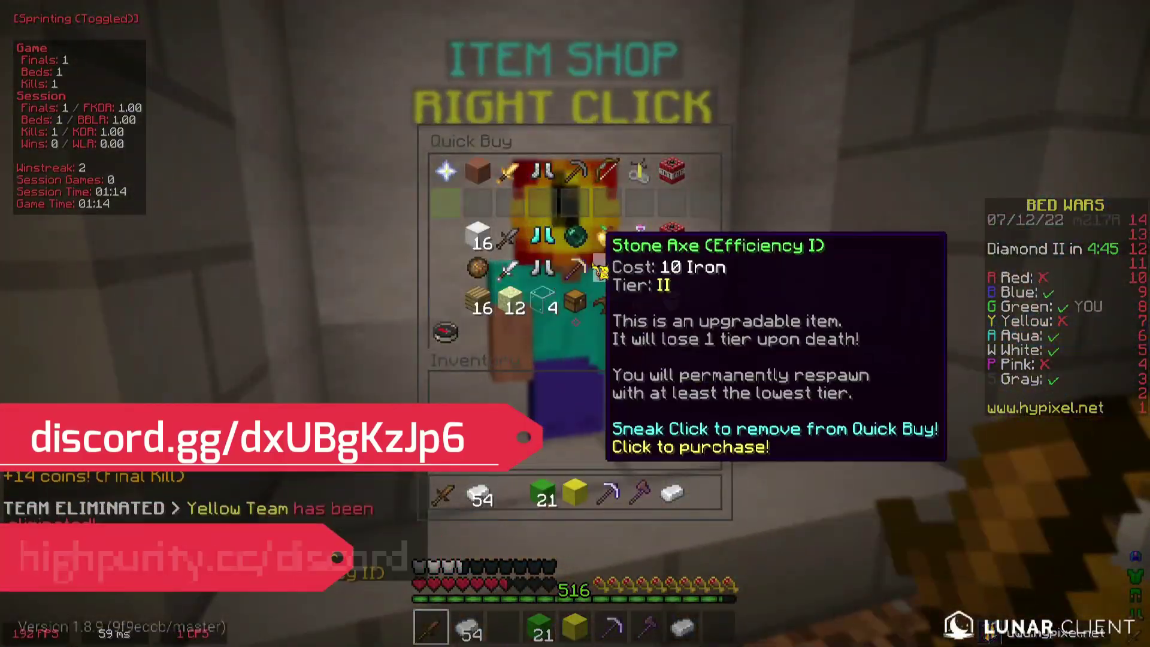
key("8")
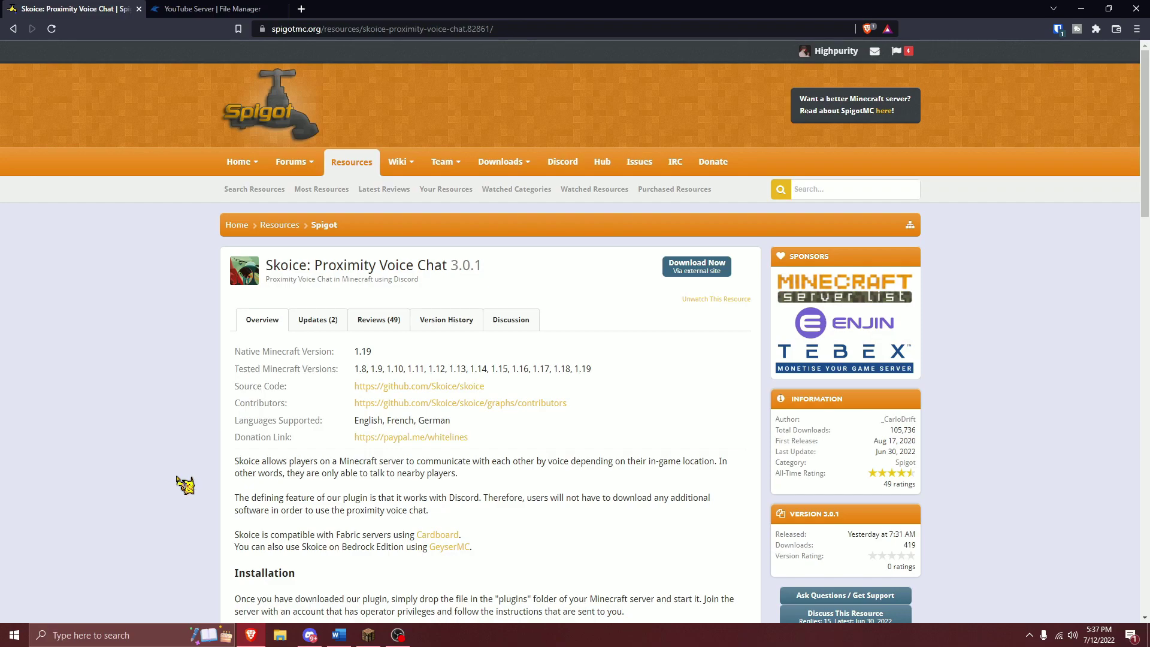
Download the Skoice plugin as Skoice.jar and upload it to the Minecraft server's plugins folder in the hosting panel
left_click(712, 268)
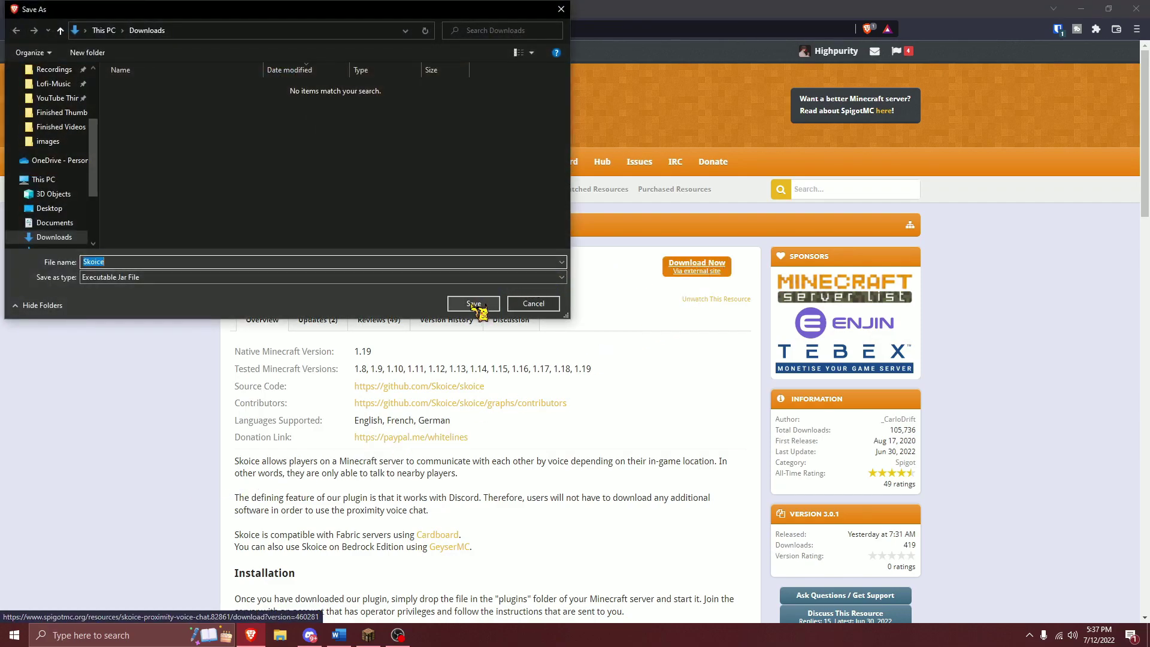
left_click(473, 304)
key("ctrl+Tab")
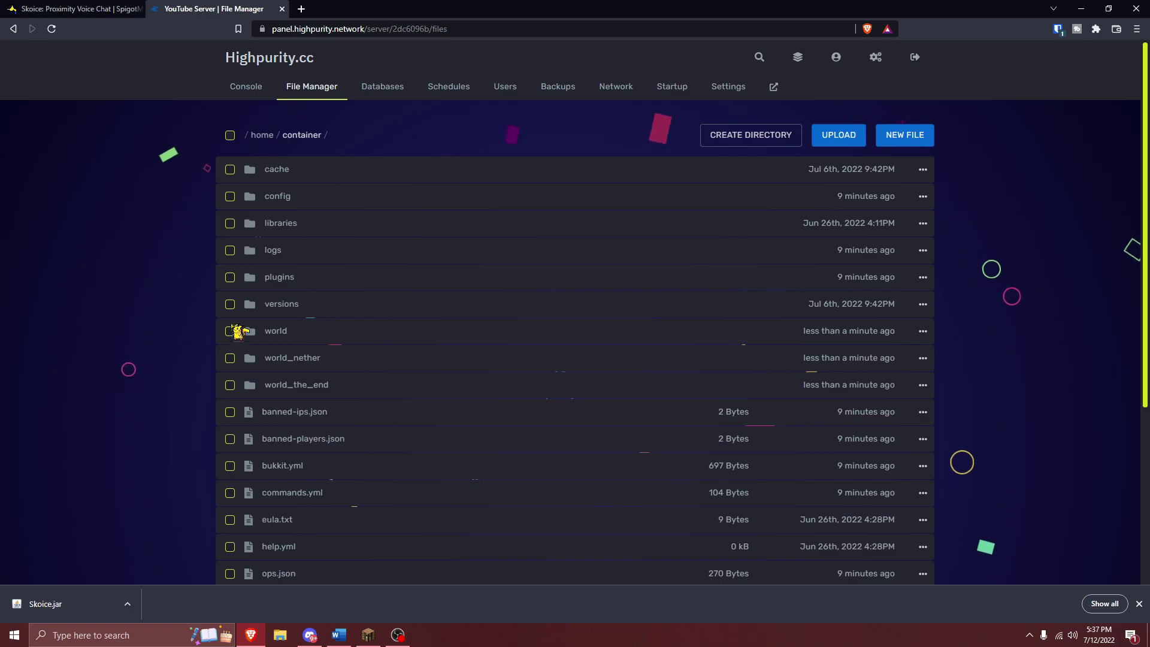
left_click(286, 289)
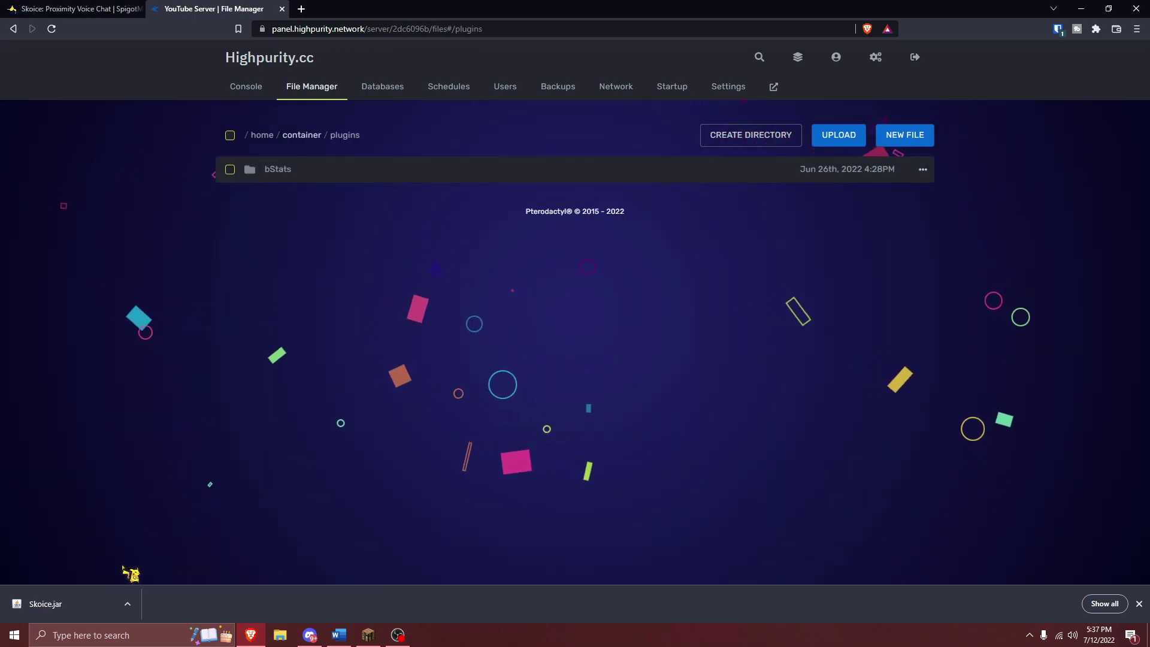
left_click_drag(72, 604, 267, 400)
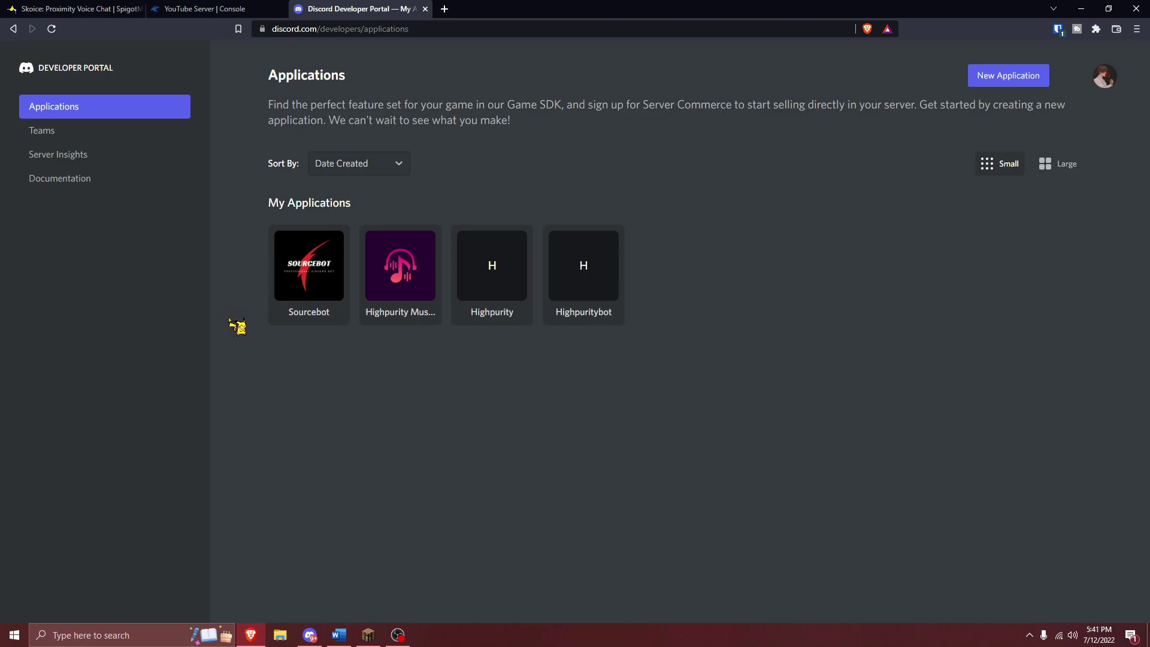
Create a Discord application named Proximity Chat under the Personal team
left_click(1111, 80)
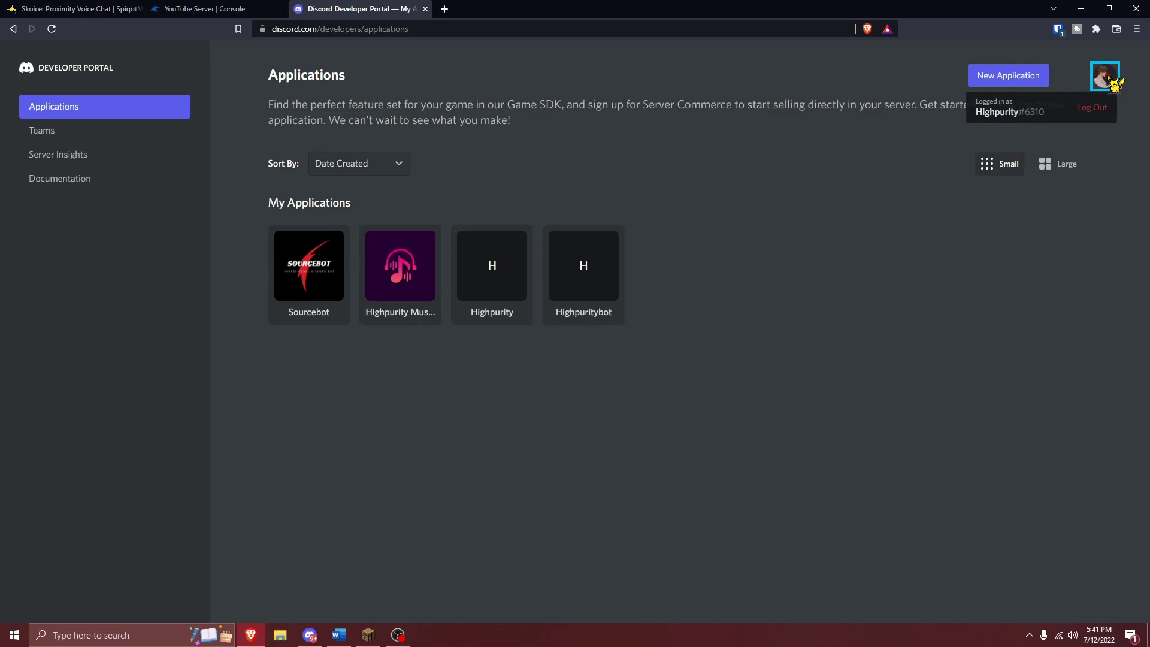
left_click(1111, 81)
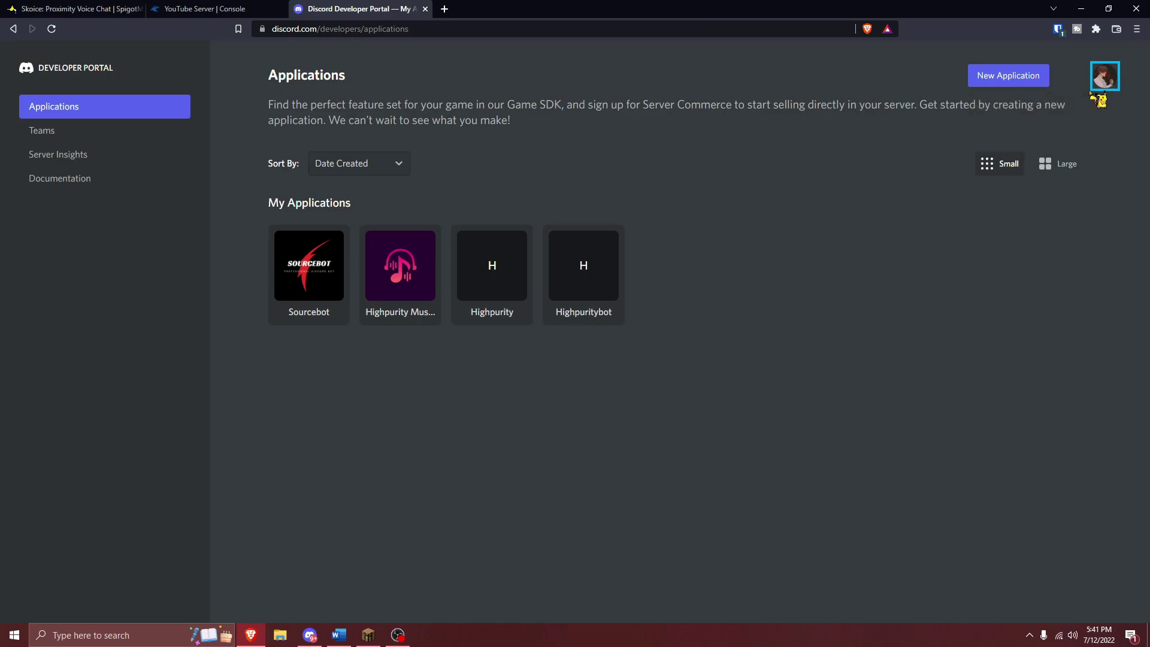
left_click(1010, 86)
type("Proximity Chat")
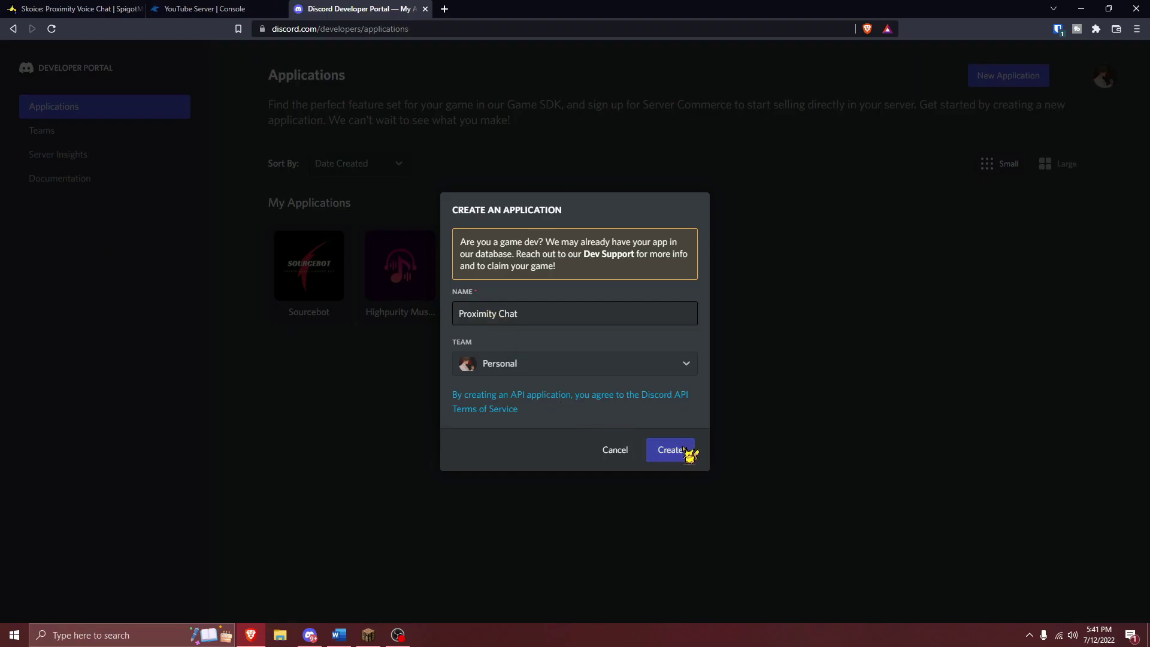
left_click(690, 455)
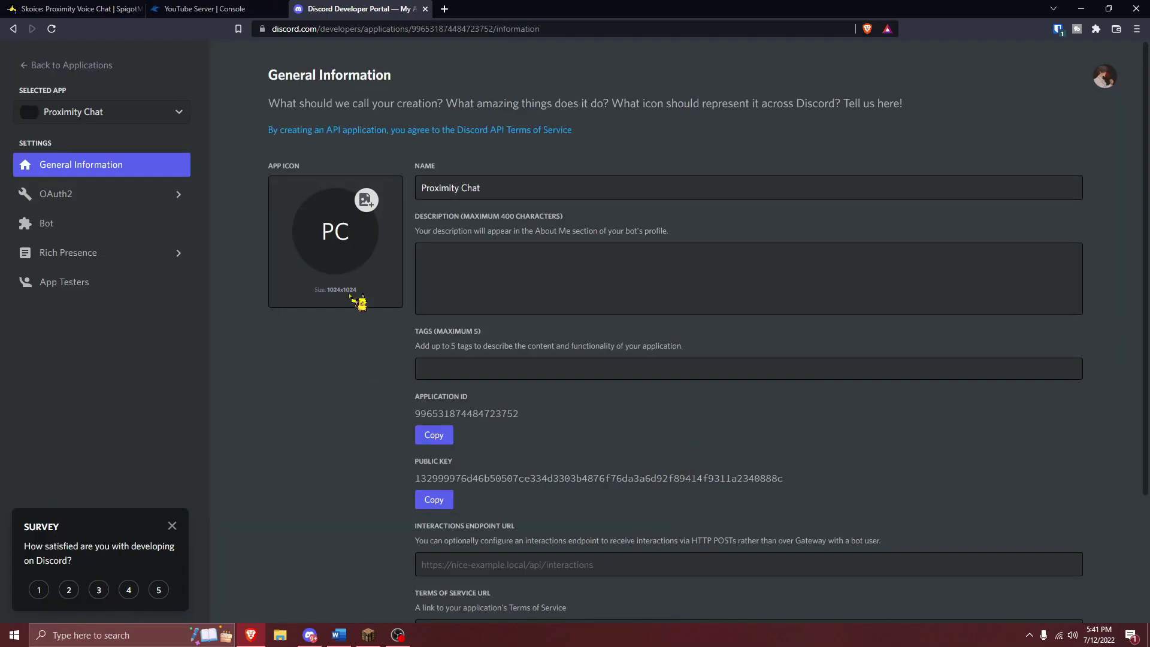
Add a bot user to the Proximity Chat application
left_click(78, 231)
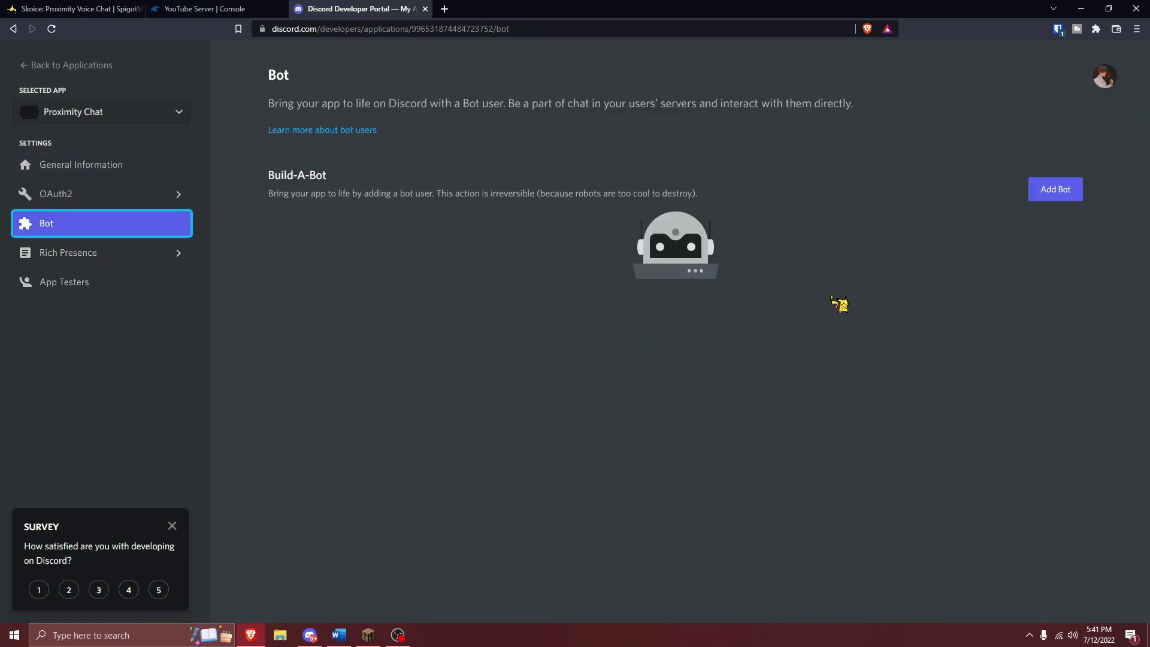
left_click(1063, 194)
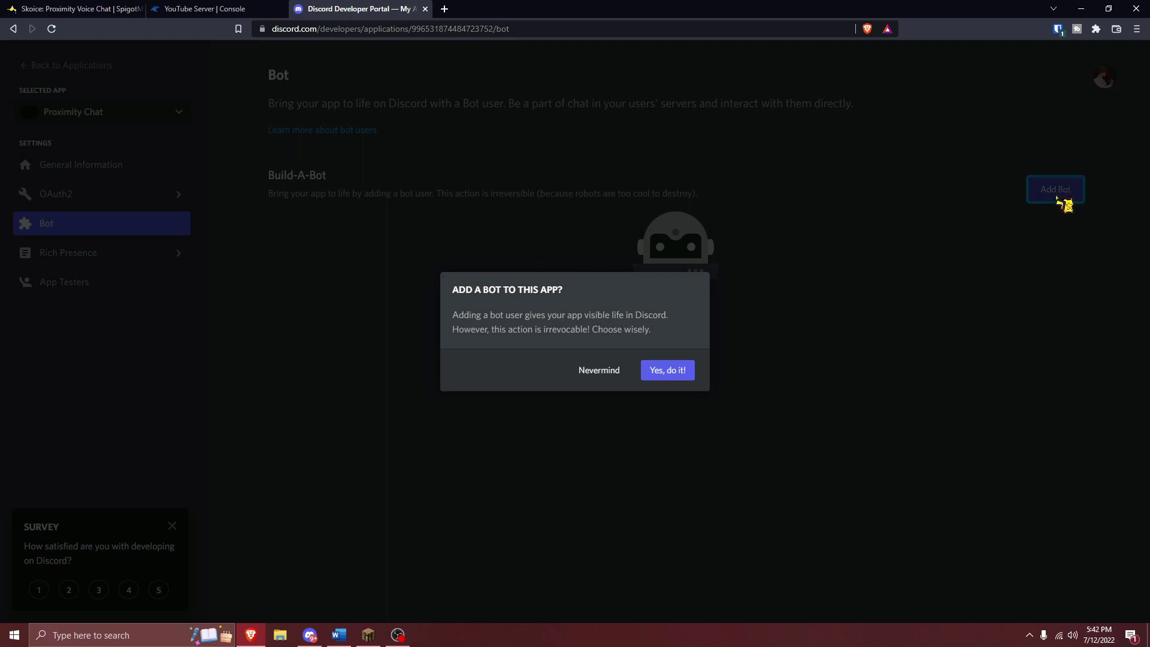
left_click(670, 373)
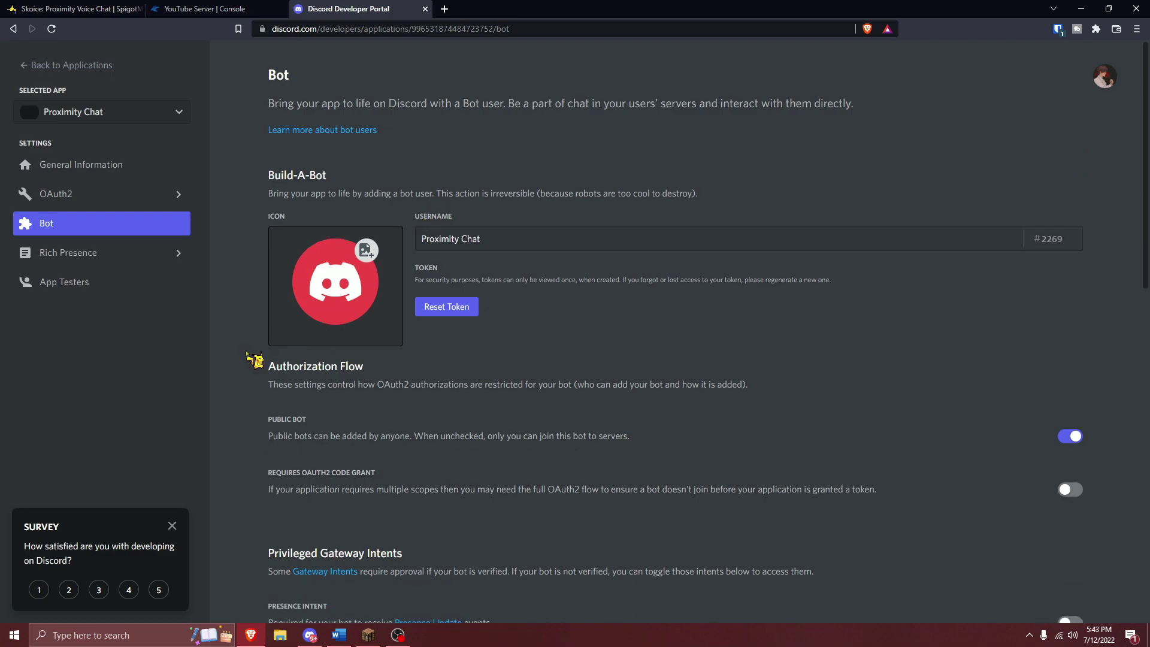
Enable the bot's Presence, Server Members and Message Content intents and save the changes
scroll(255, 358, "down", 7)
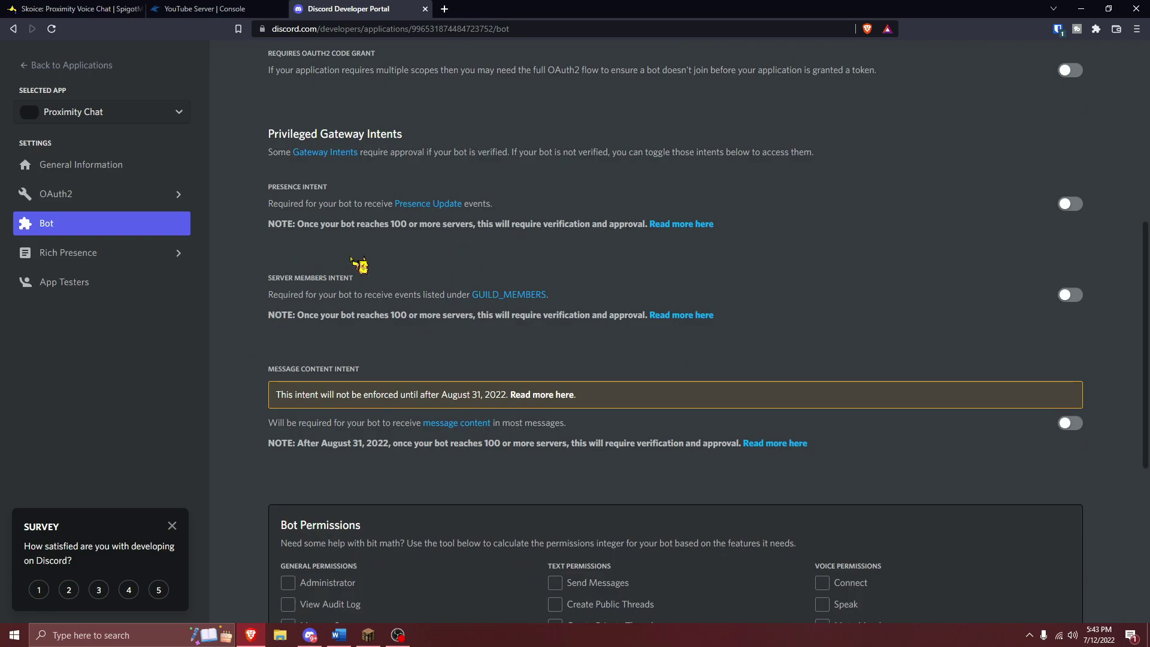
scroll(354, 259, "up", 1)
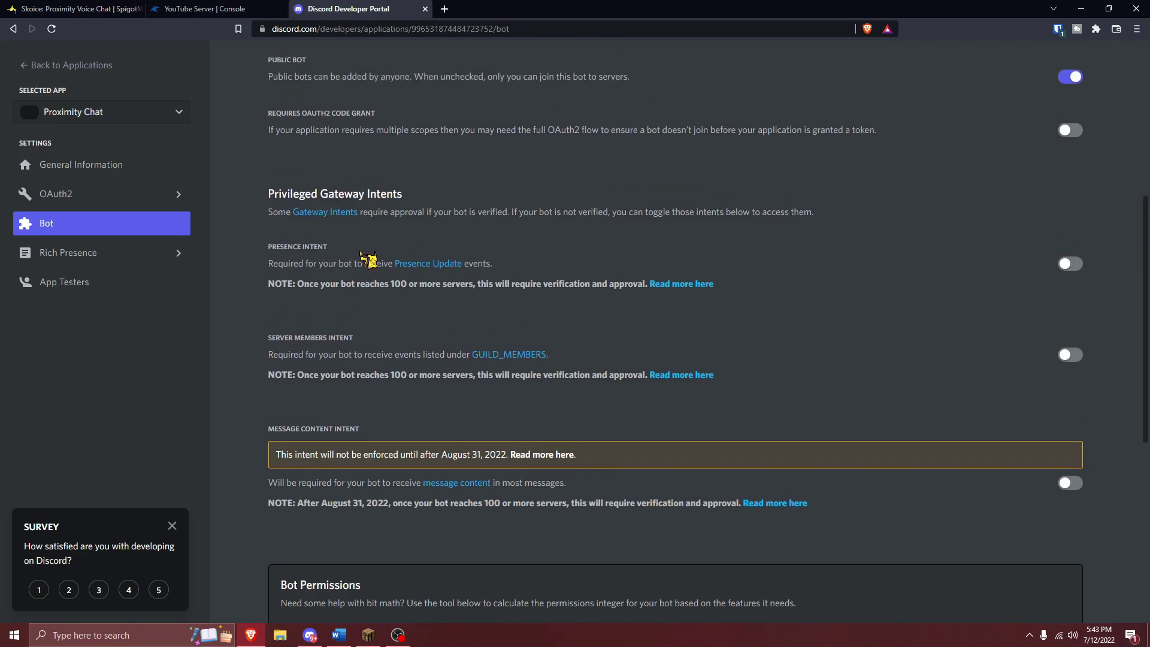
left_click(1069, 263)
left_click(1070, 354)
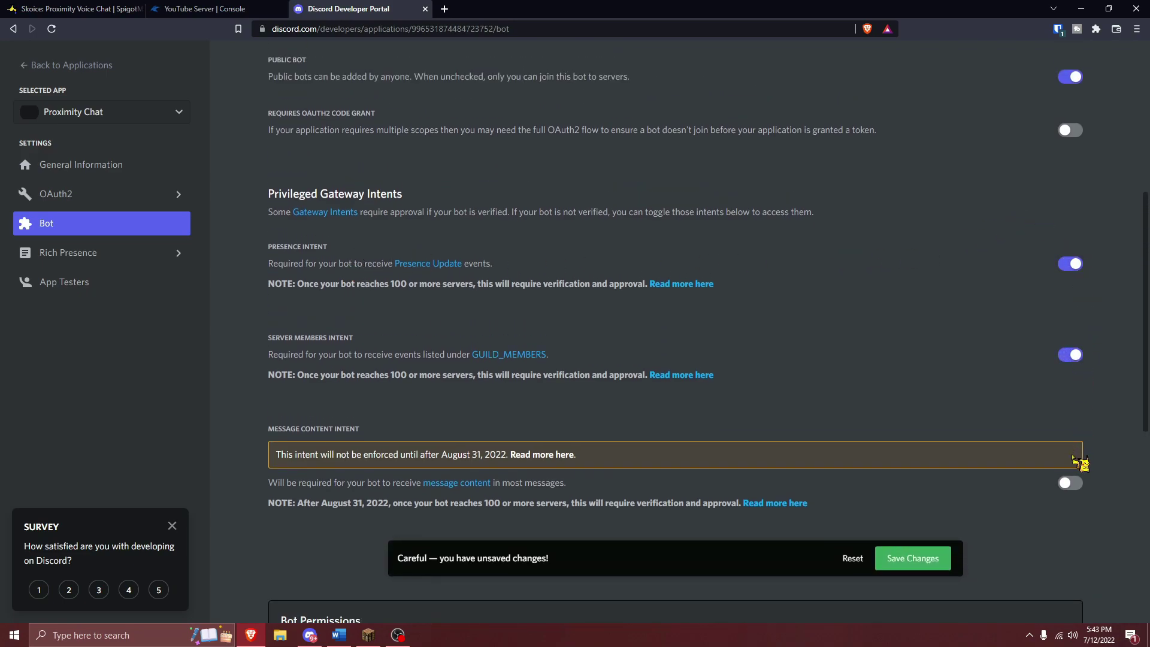
left_click(1072, 483)
left_click(911, 554)
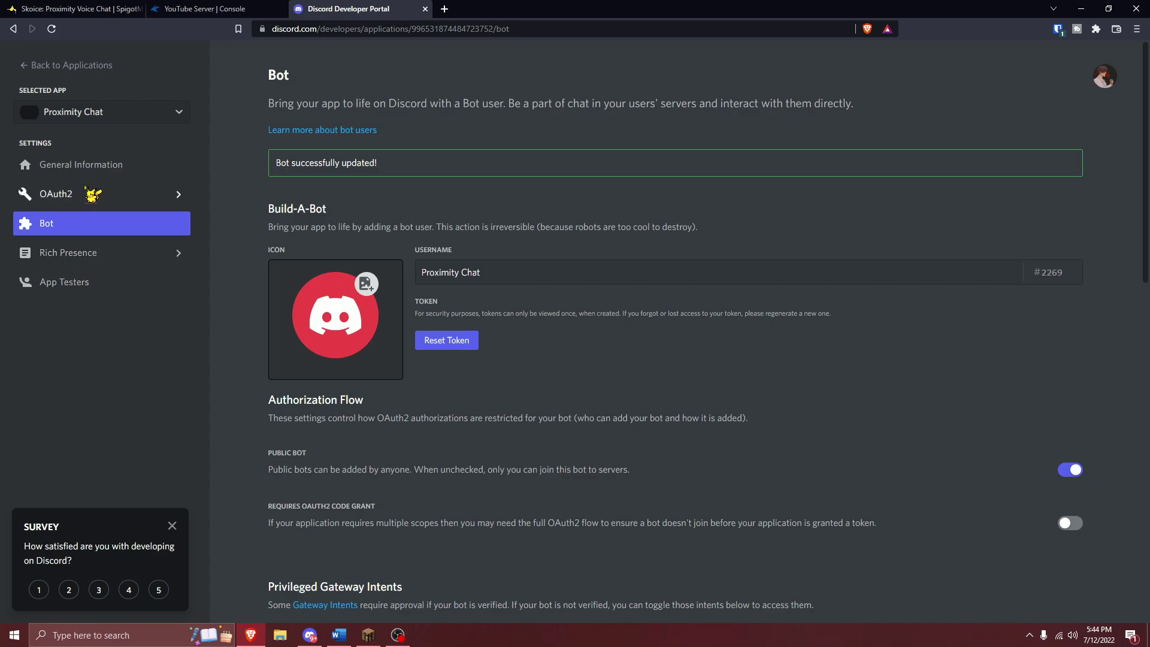
Generate an OAuth2 invite URL with the bot scope and Administrator permission, and copy it
left_click(89, 191)
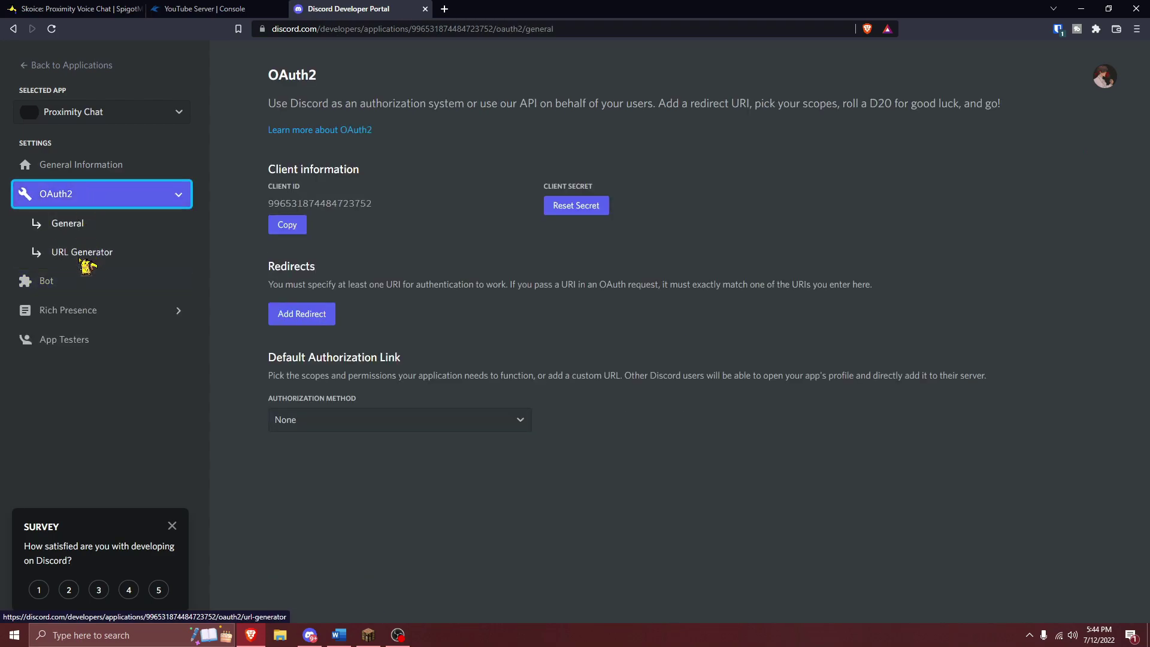
left_click(83, 261)
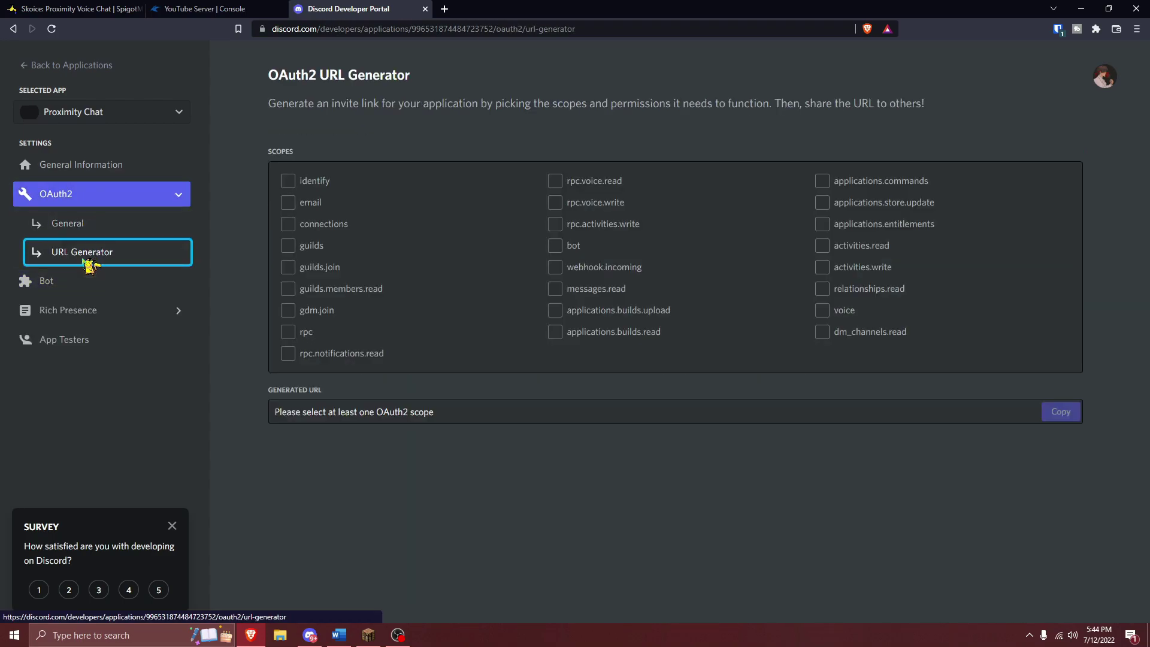
left_click(555, 245)
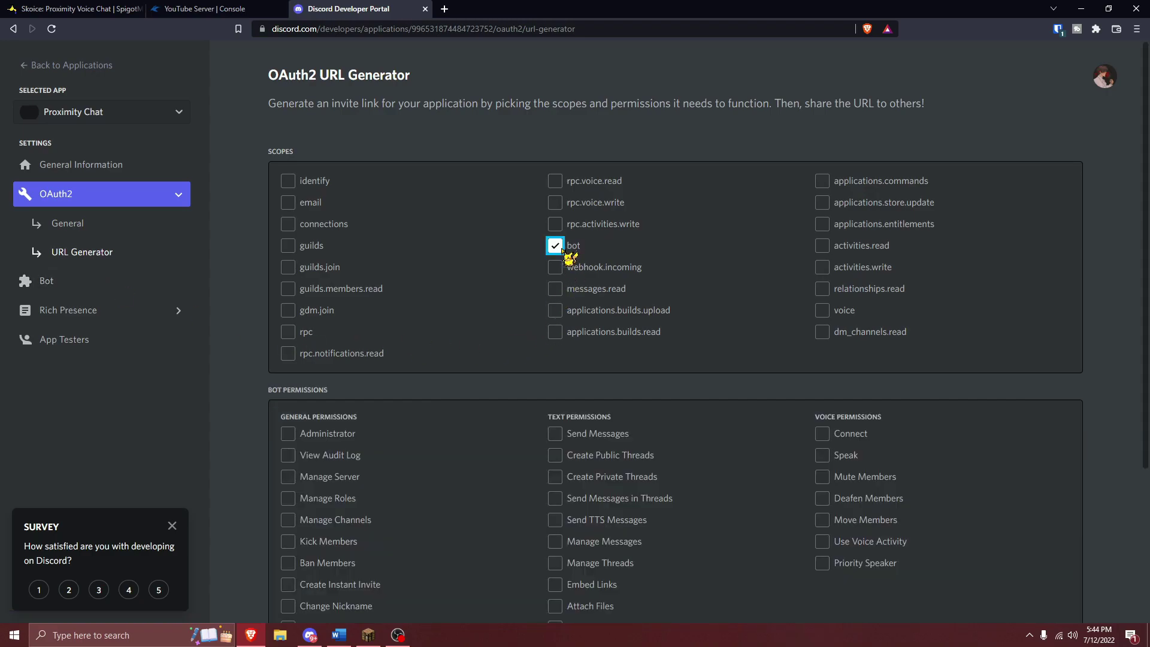
left_click(288, 434)
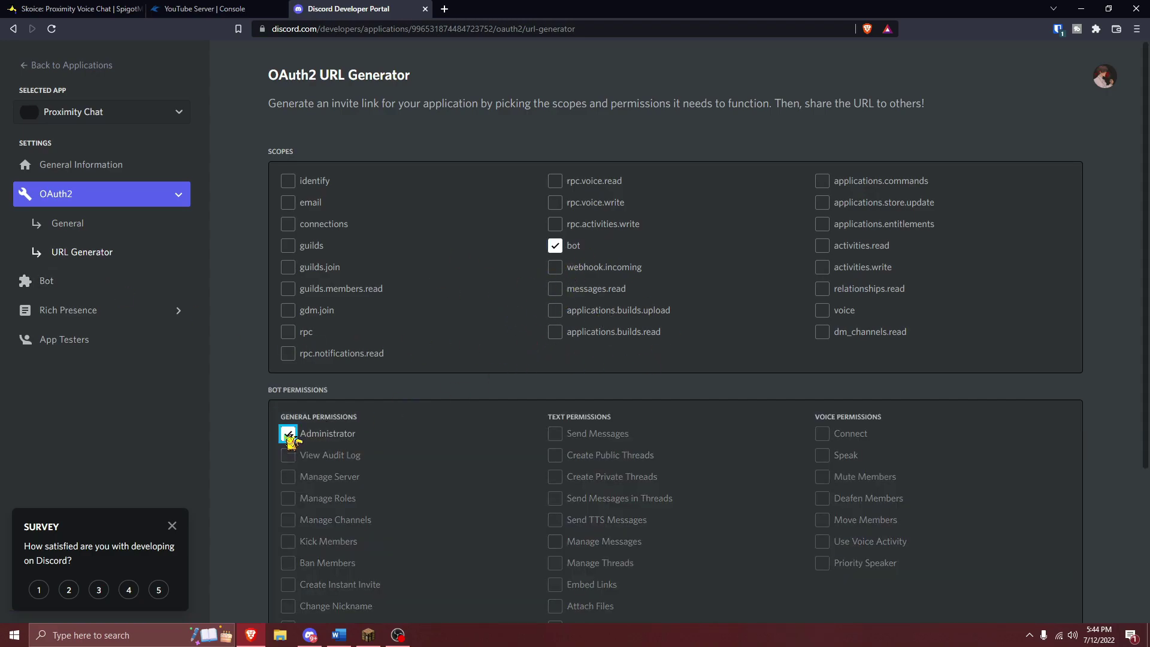
scroll(291, 442, "down", 3)
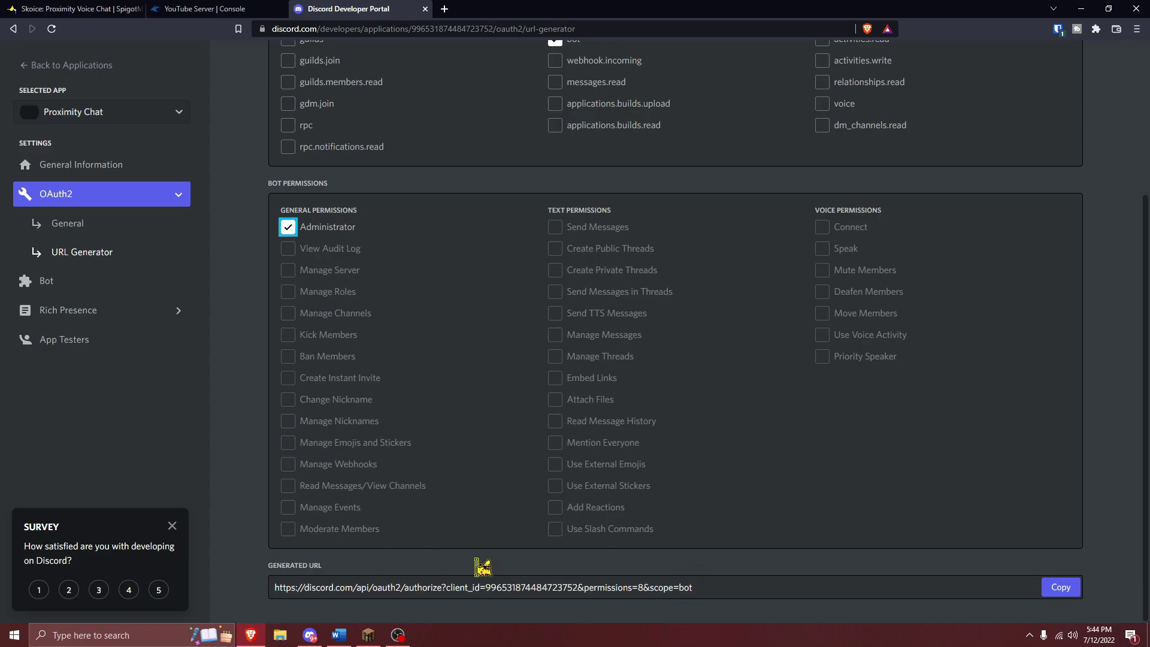
left_click(1060, 587)
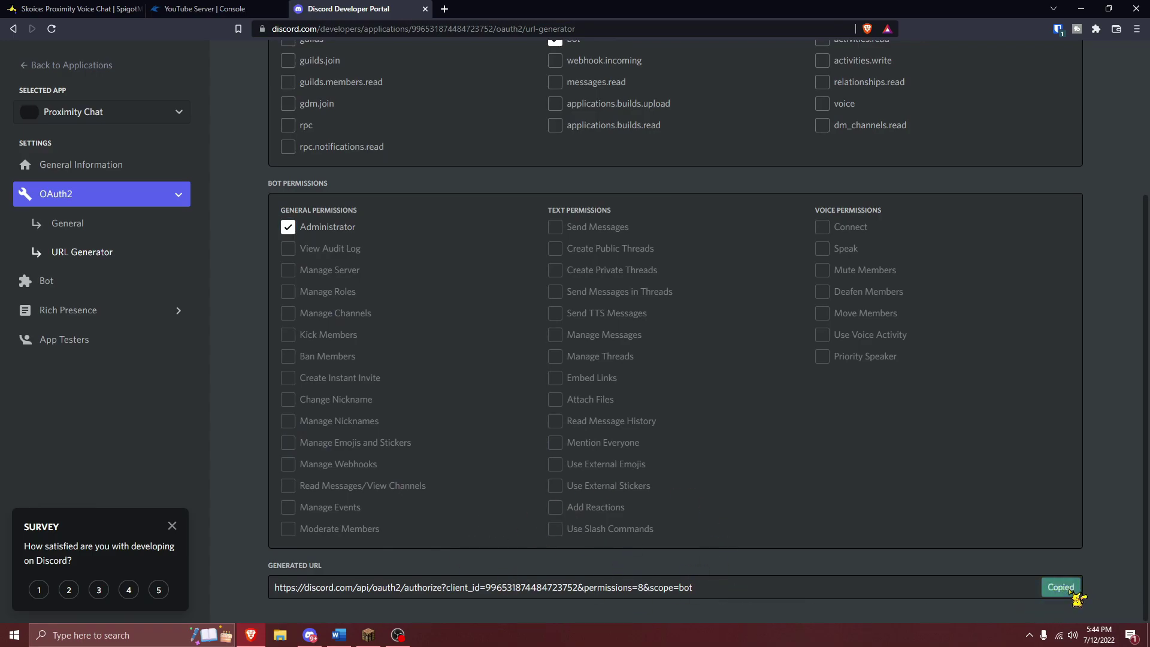
Open the copied invite URL in a new browser tab and authorize the bot for the Subscribe to Highpurity server, completing the human check
key("ctrl+t")
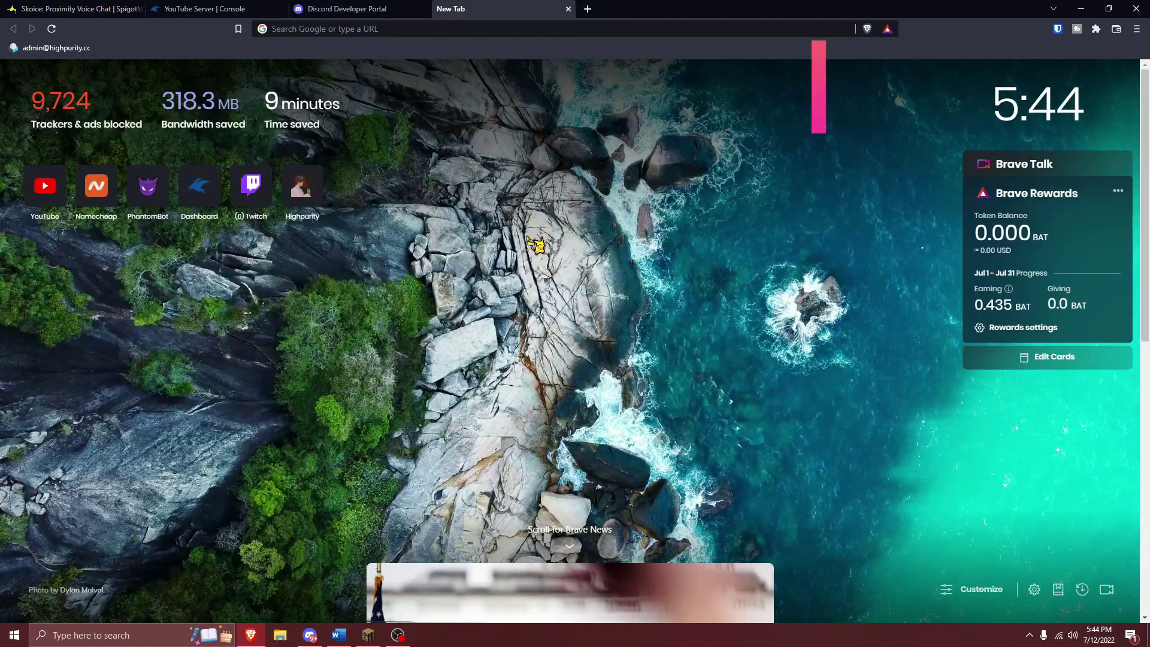
left_click(428, 31)
key("ctrl+v")
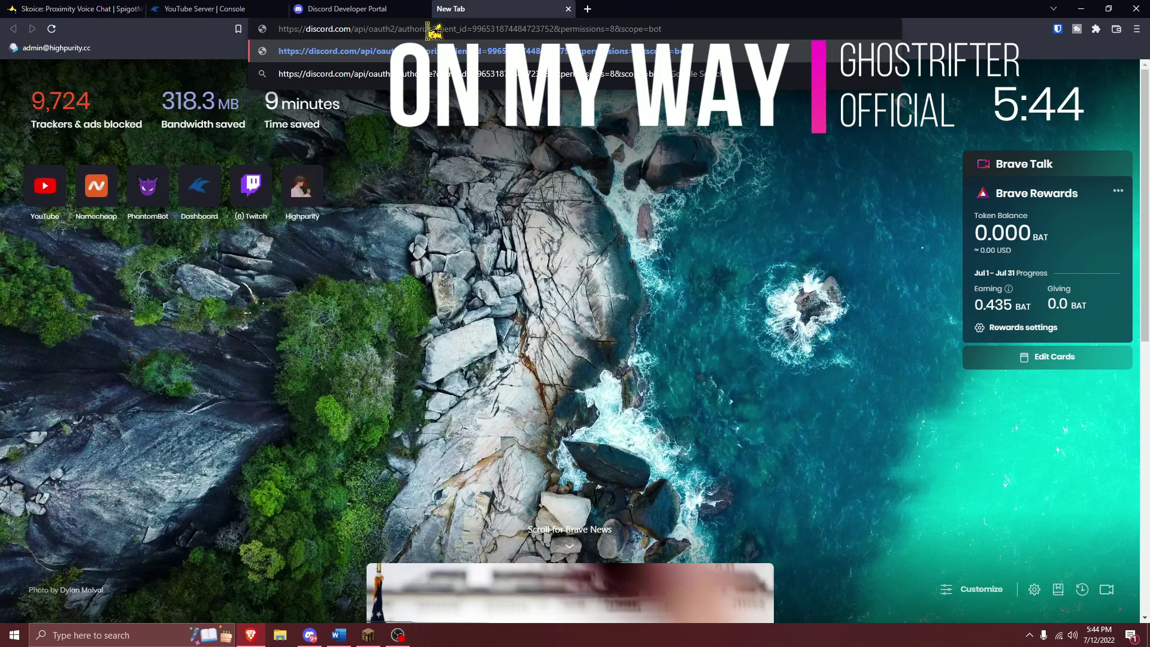
key("Return")
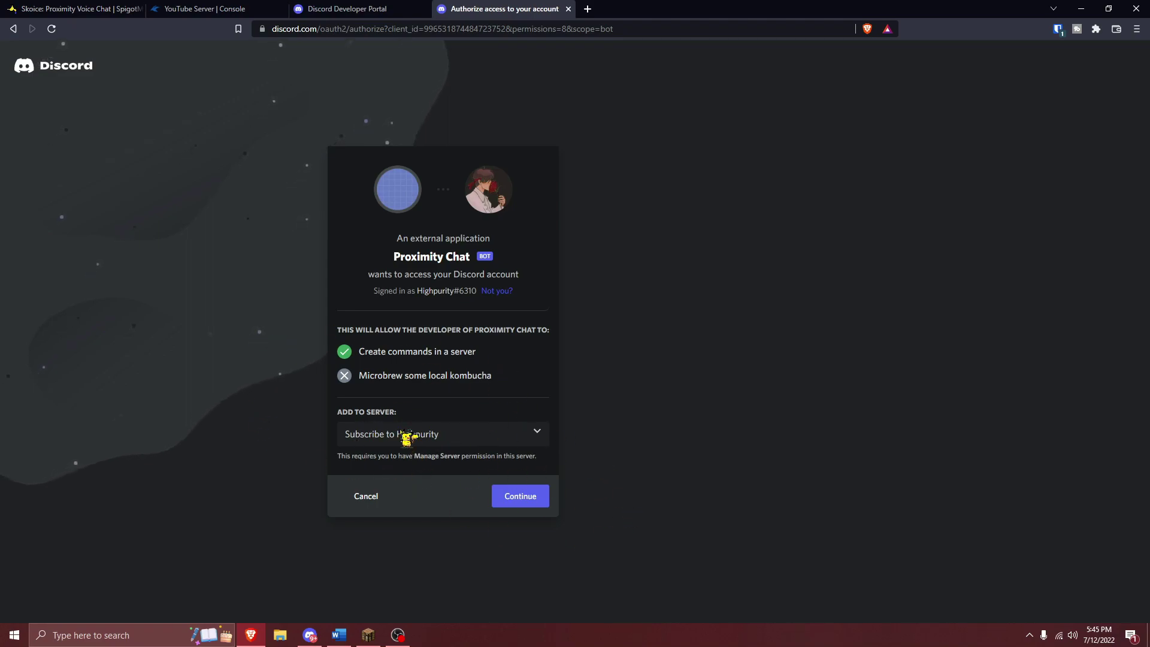
left_click(518, 500)
left_click(518, 506)
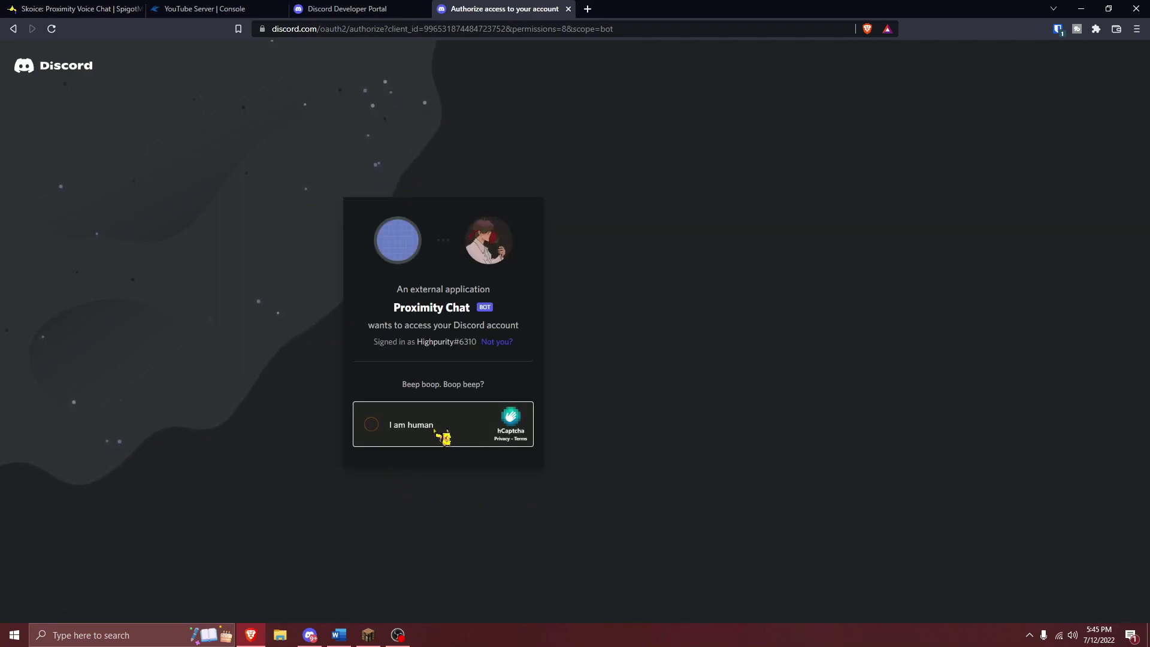
left_click(434, 430)
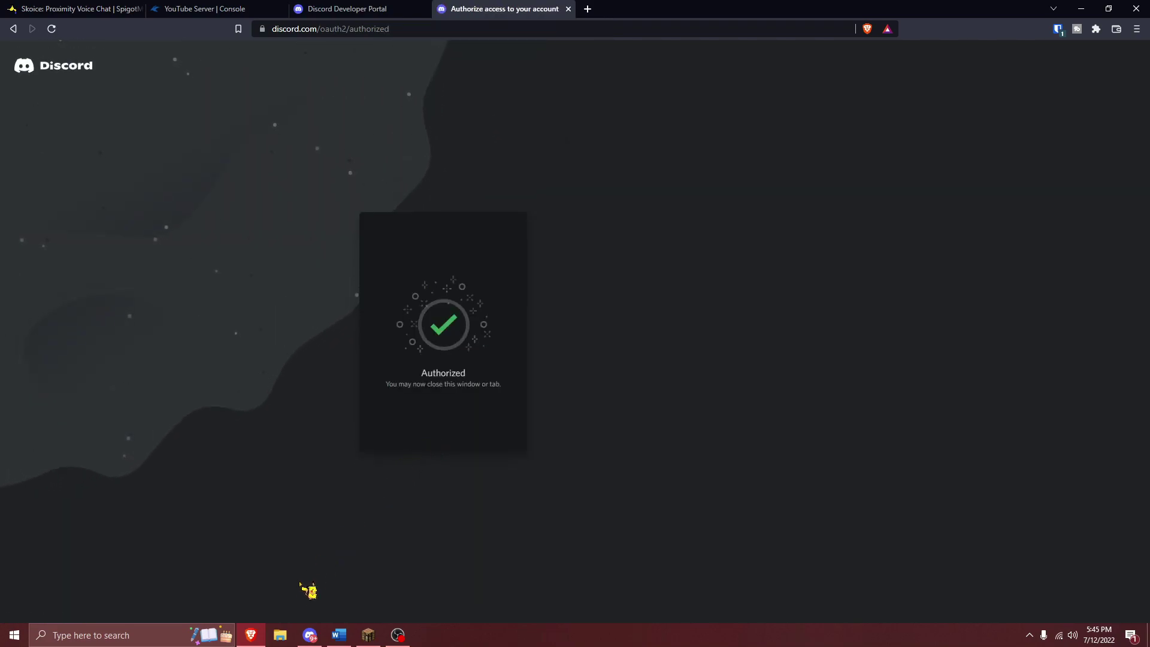
Switch to Discord and create a voice channel named proximty-chat in the Subscribe to Highpurity server
left_click(309, 634)
left_click(1039, 159)
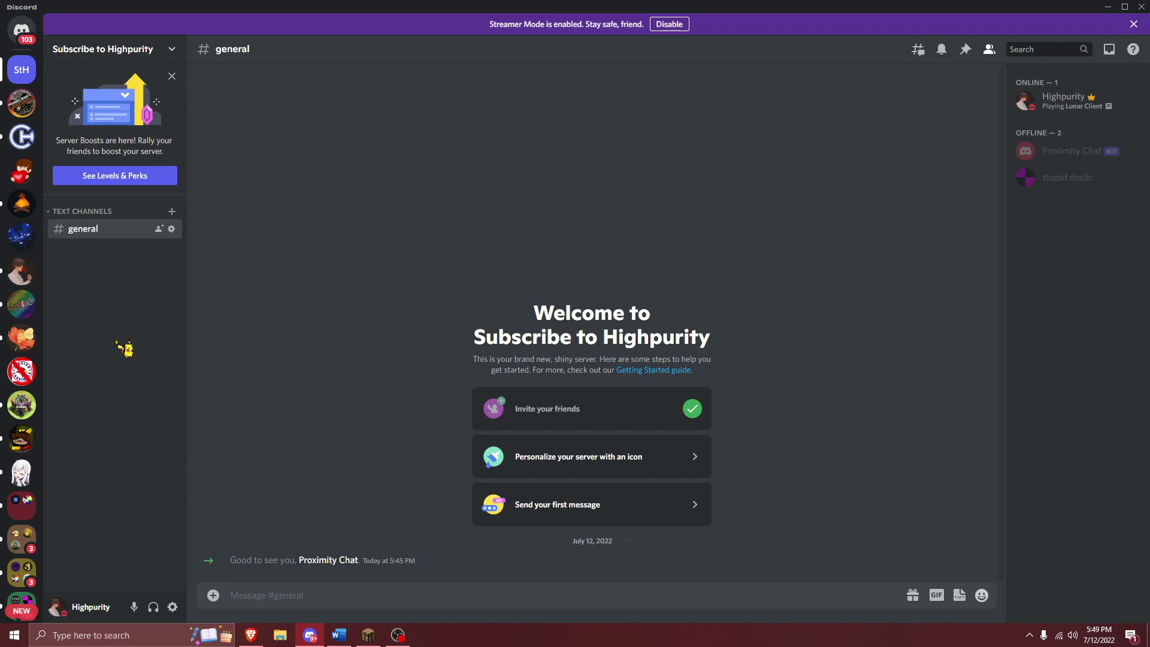
right_click(118, 317)
left_click(134, 354)
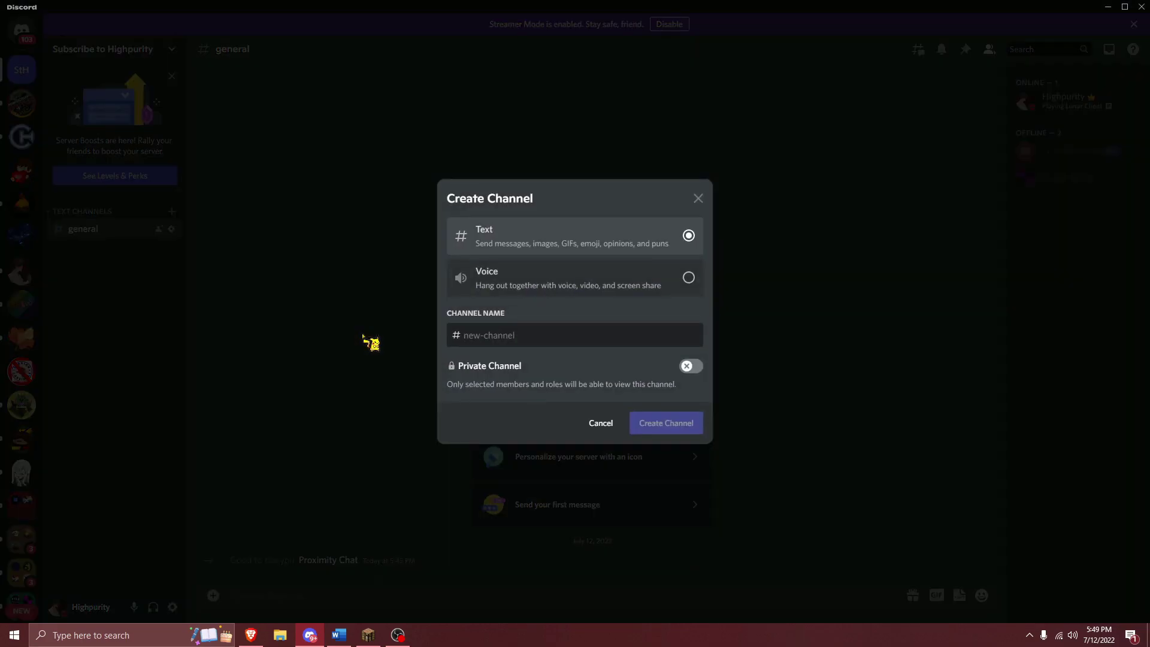
type("proximty-chat")
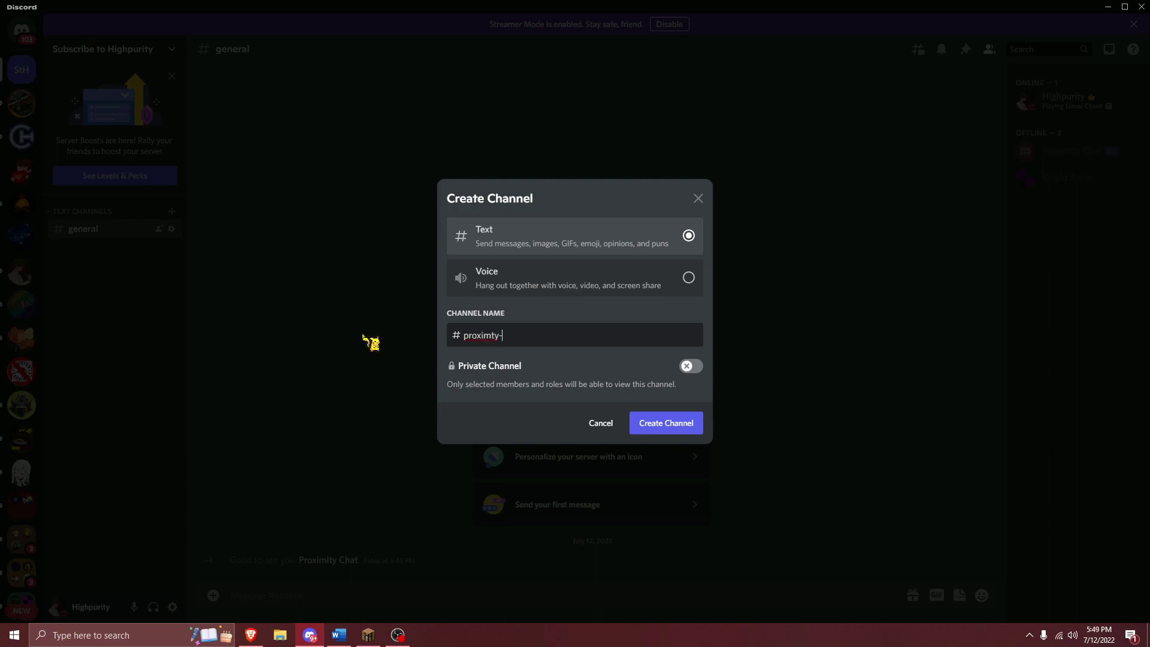
left_click(569, 279)
left_click(691, 420)
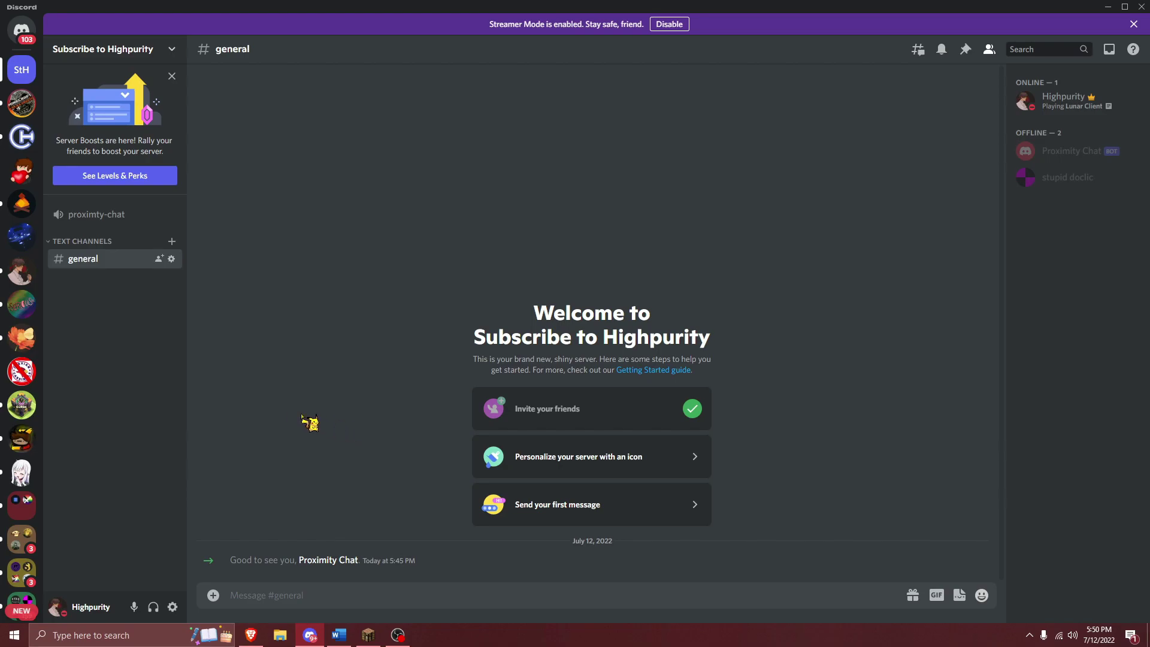
Create a category named Skoice and move the proximty-chat voice channel into it
right_click(161, 337)
left_click(183, 383)
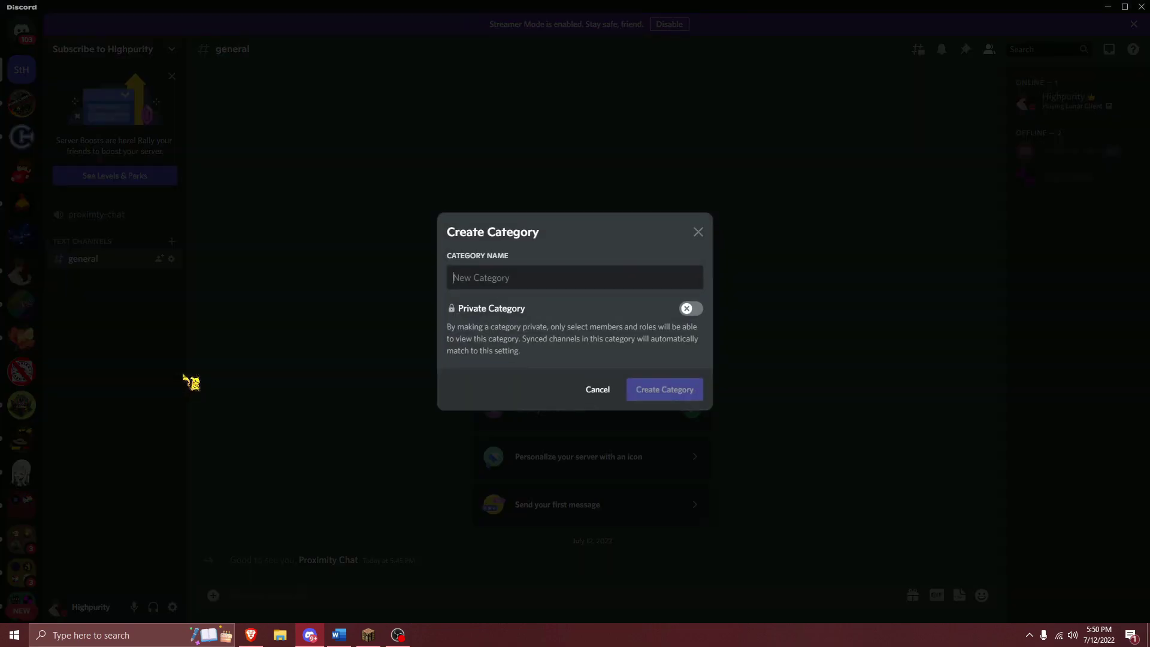
type("Skoice")
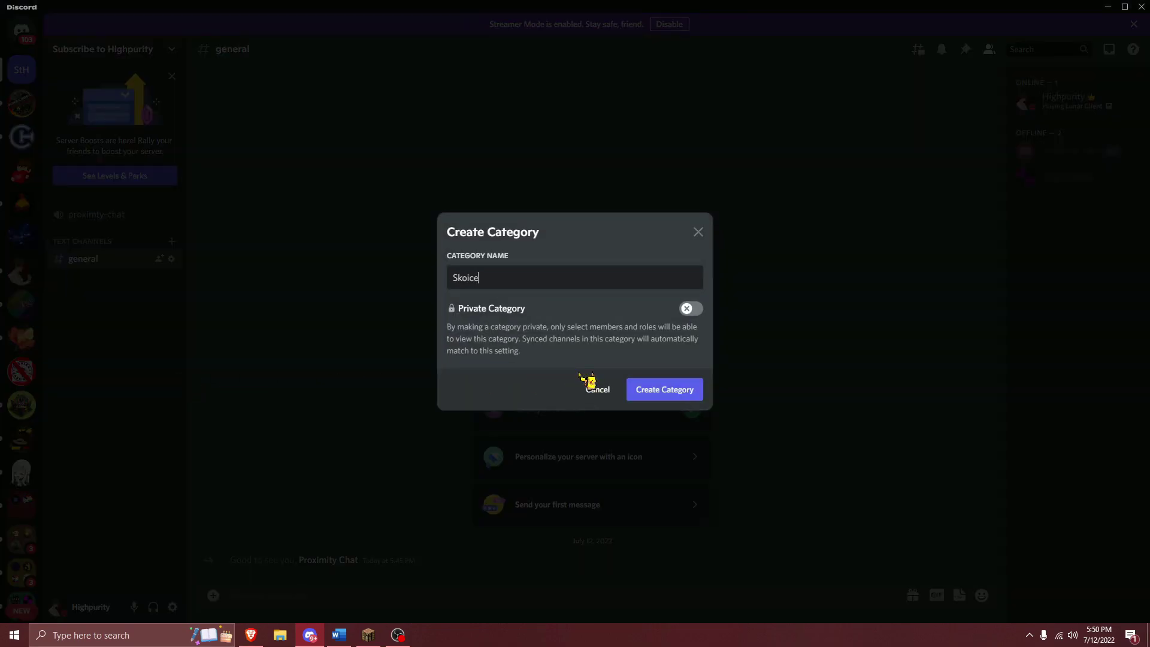
key("Return")
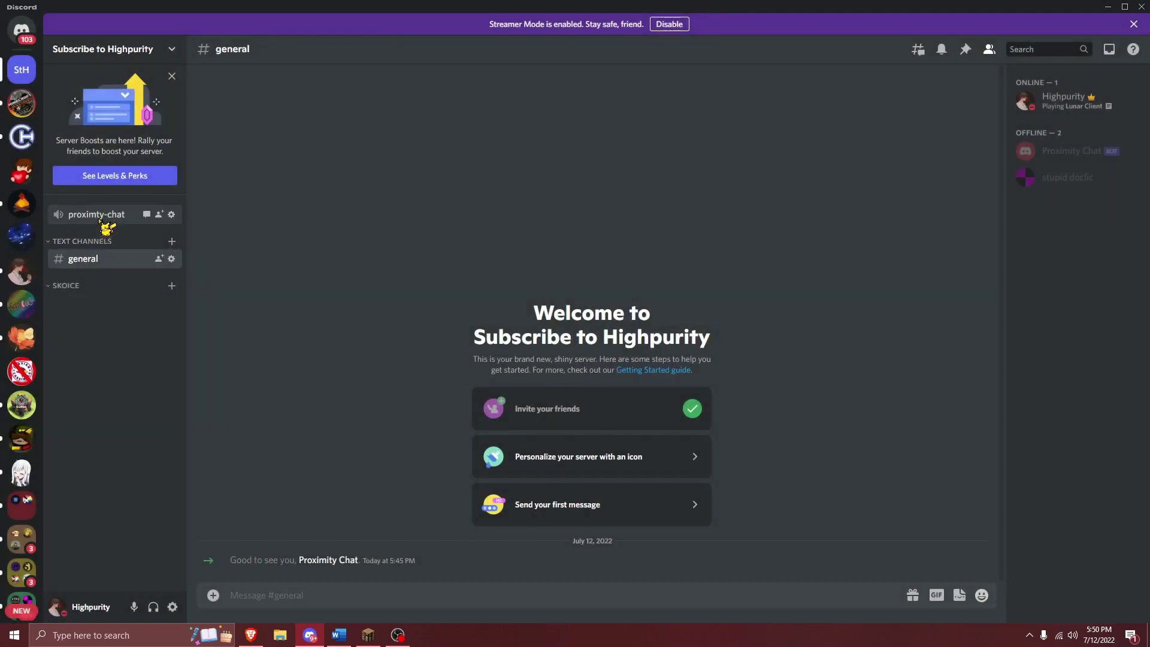
left_click_drag(103, 217, 73, 313)
left_click_drag(108, 226, 89, 301)
Switch to the Discord Developer Portal in the browser, reset the Proximity Chat bot's token and copy the new token
key("alt+Tab")
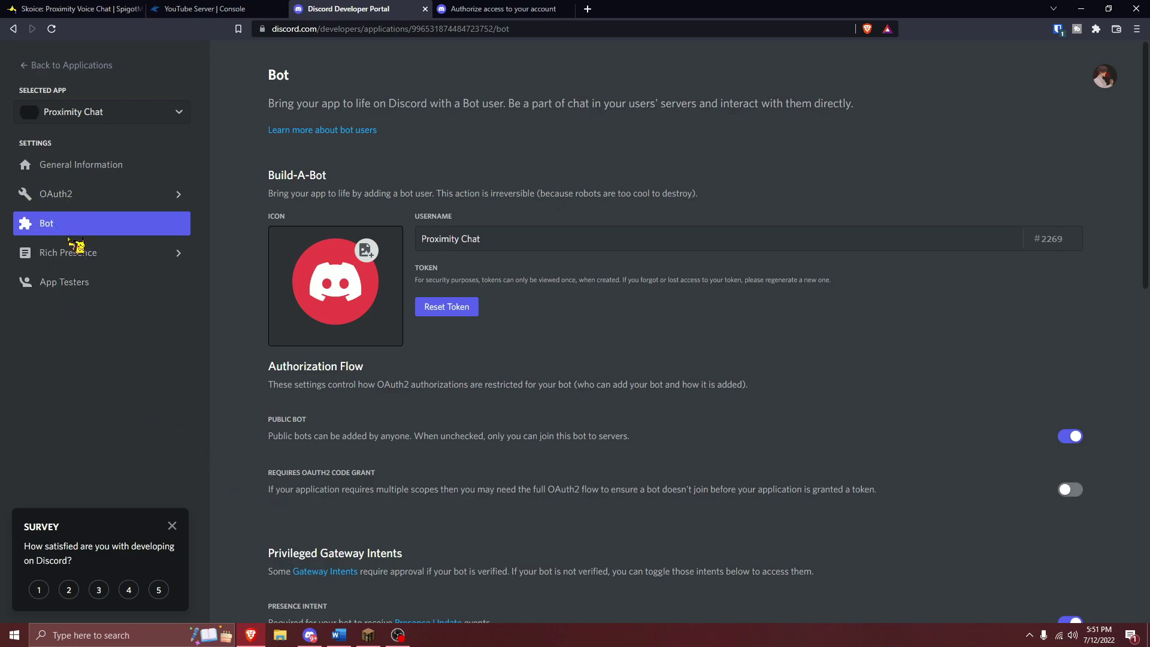
left_click(450, 309)
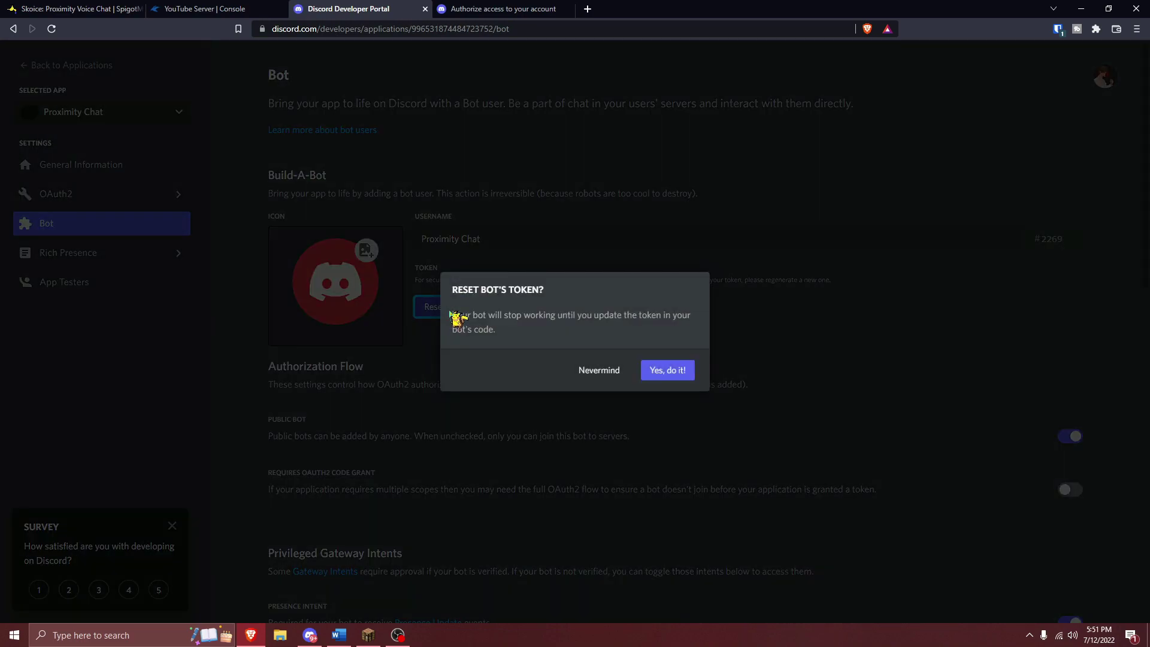
left_click(681, 371)
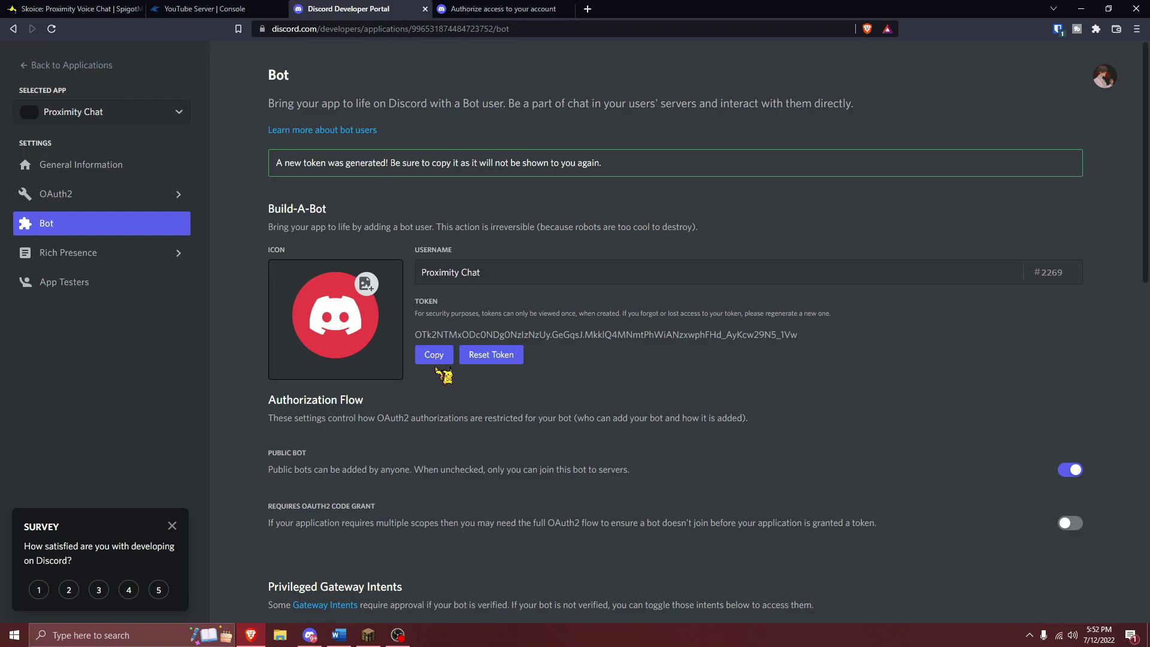
left_click(437, 361)
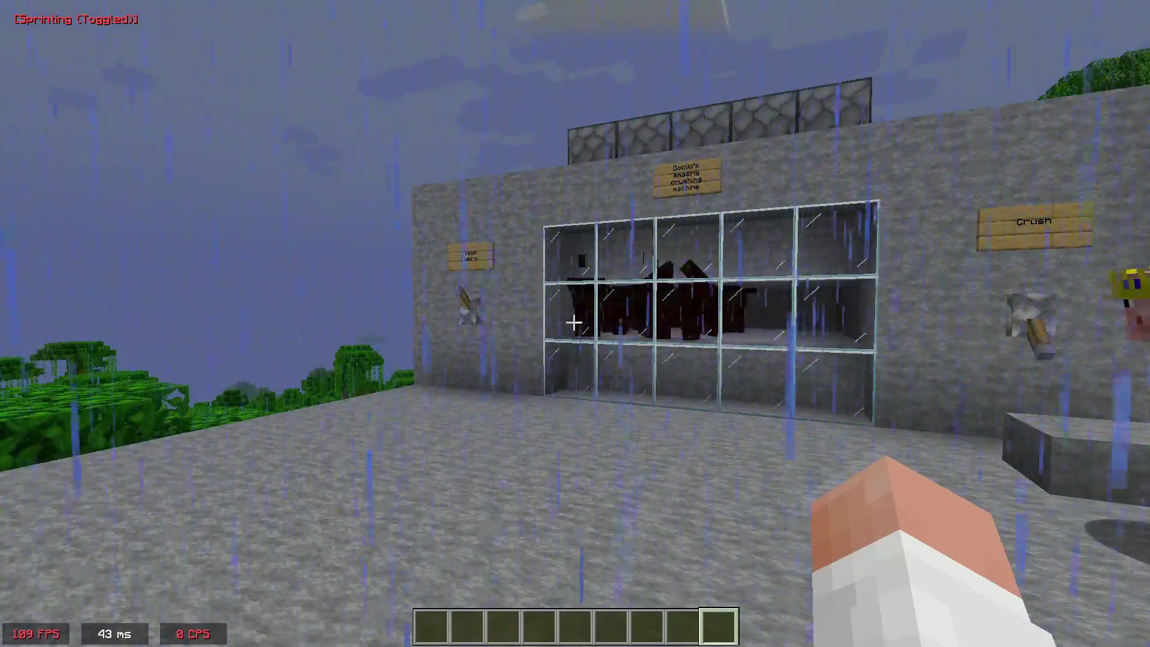
Switch to Minecraft, run the /skoice token command with the copied bot token, and reopen the chat to read the reply
key("slash")
type("skoice")
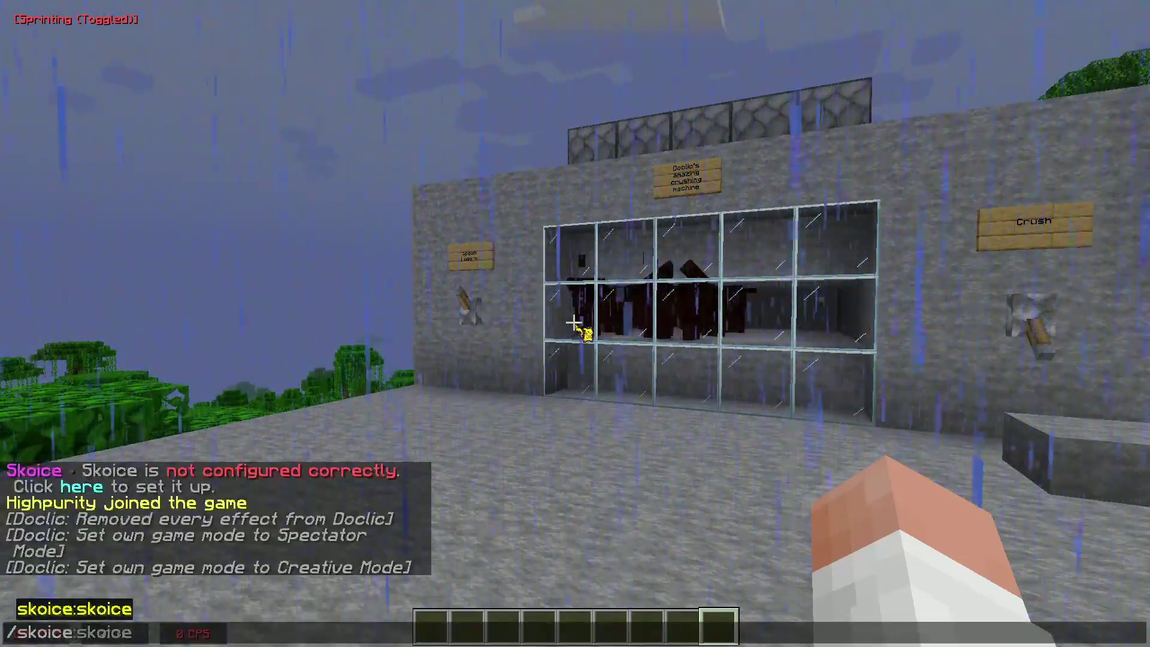
type(" token")
key("ctrl+v")
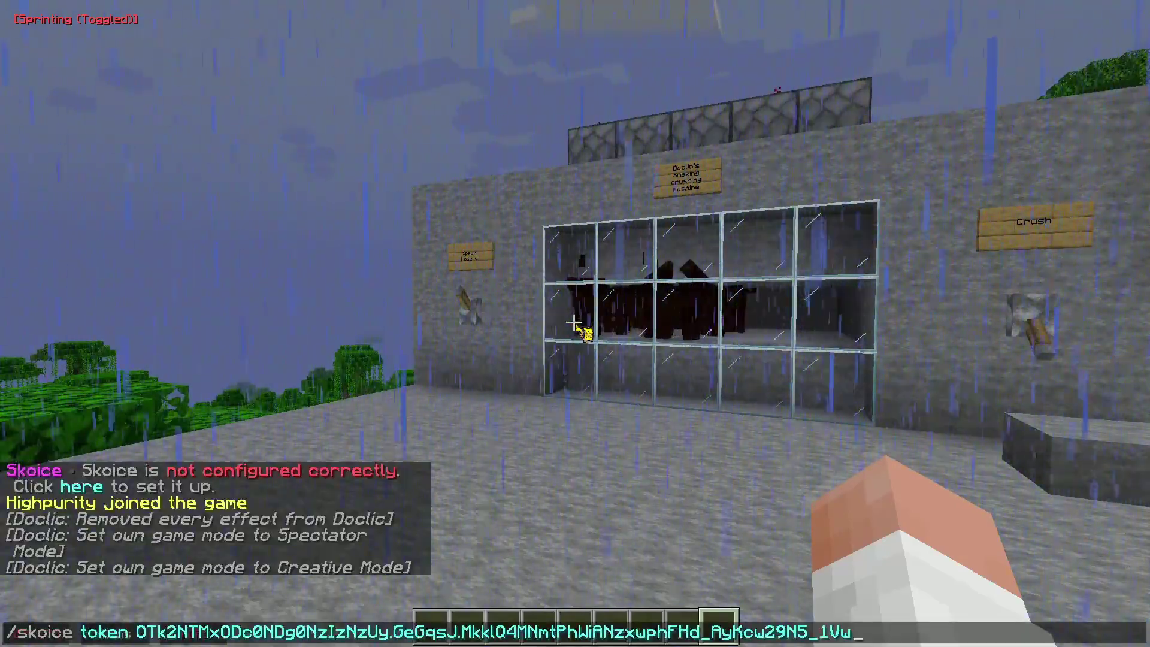
key("Return")
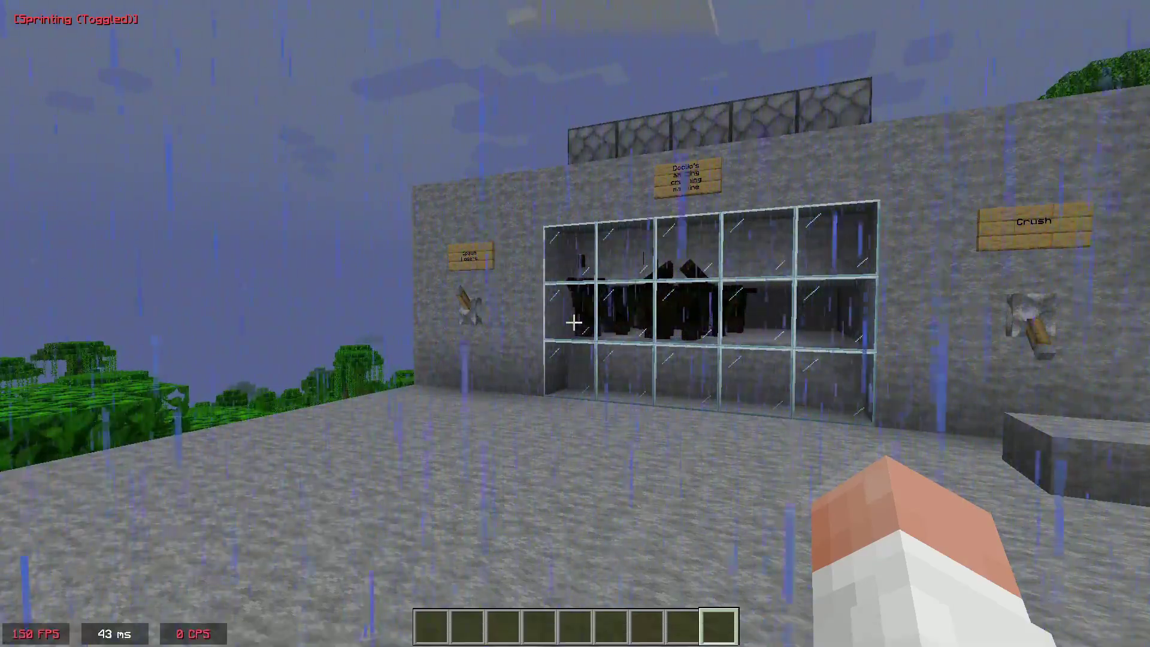
key("slash")
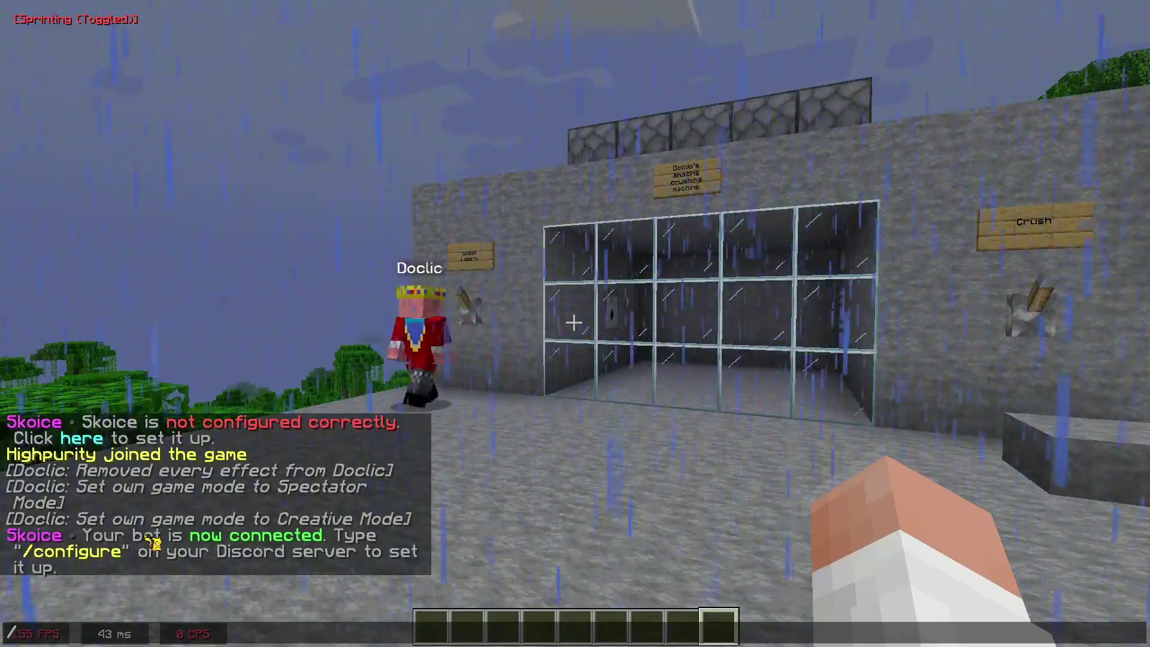
Switch to Discord, run /configure in the general channel and choose proximty-chat under Skoice as the proximity voice channel
key("alt+Tab")
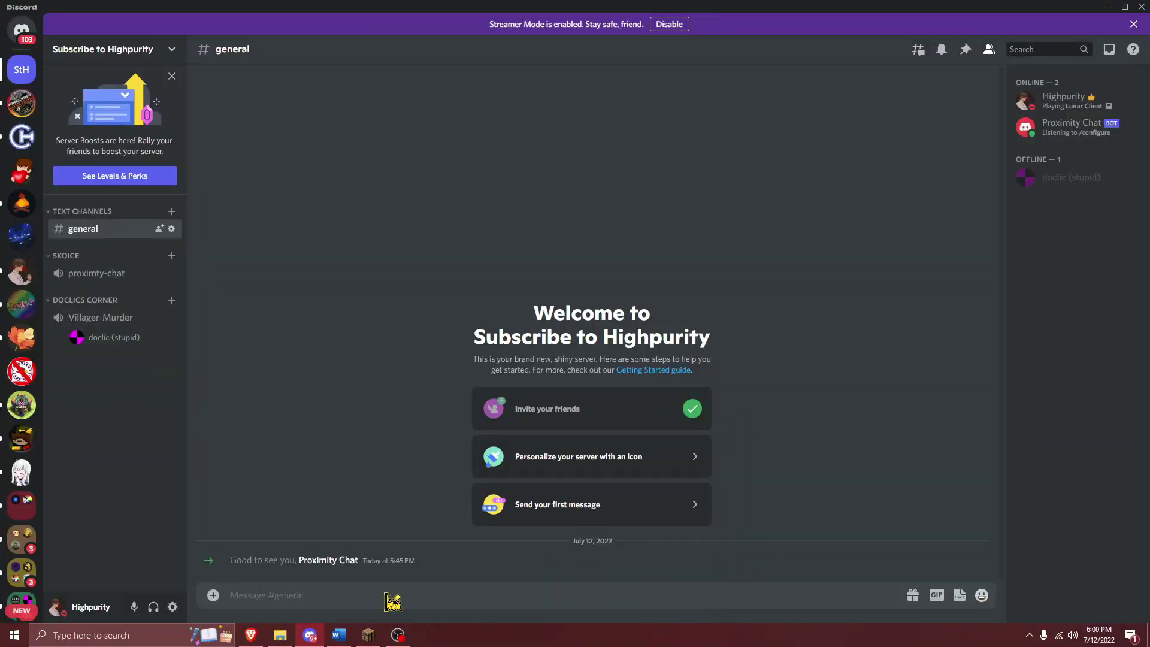
type("/configure")
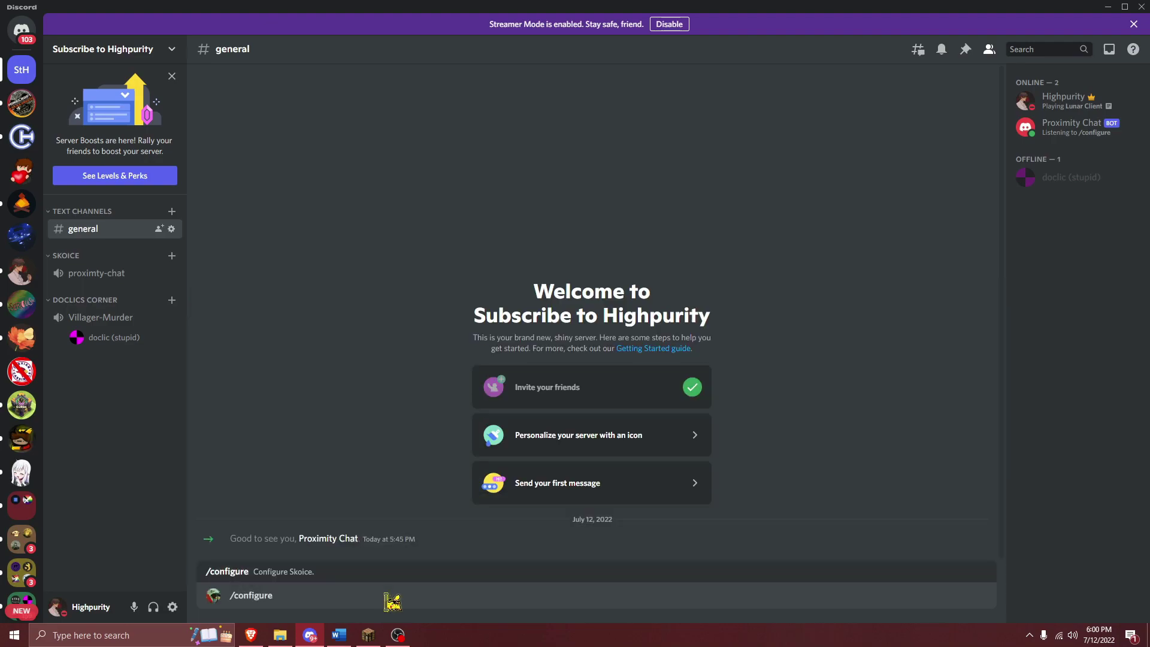
key("Return")
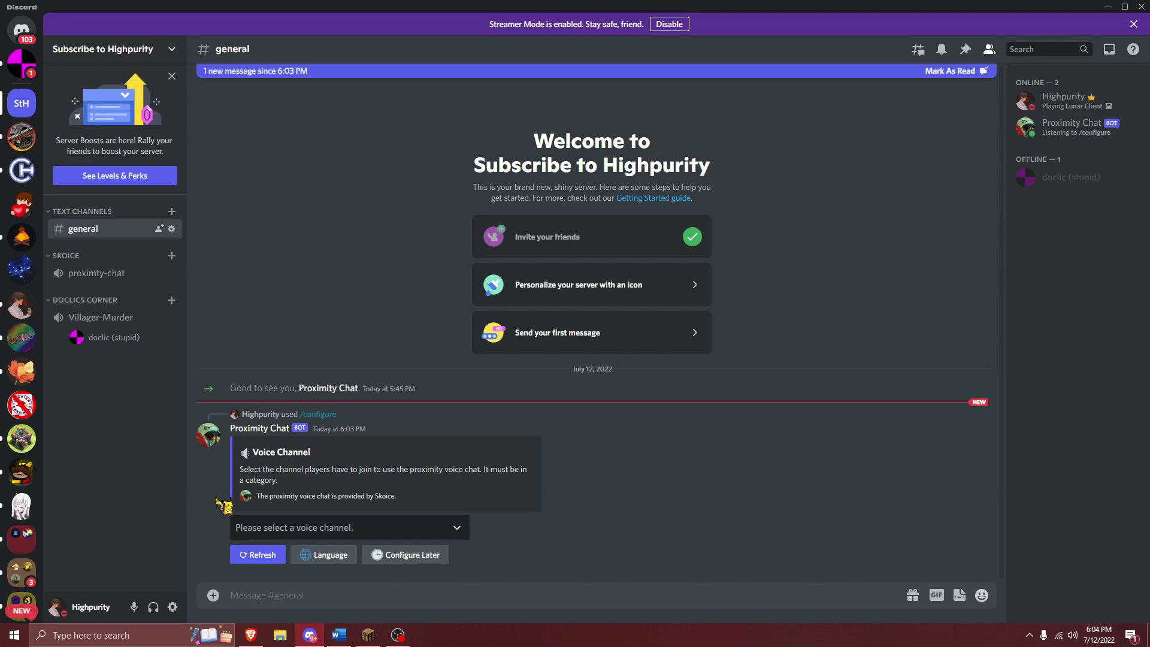
left_click(271, 518)
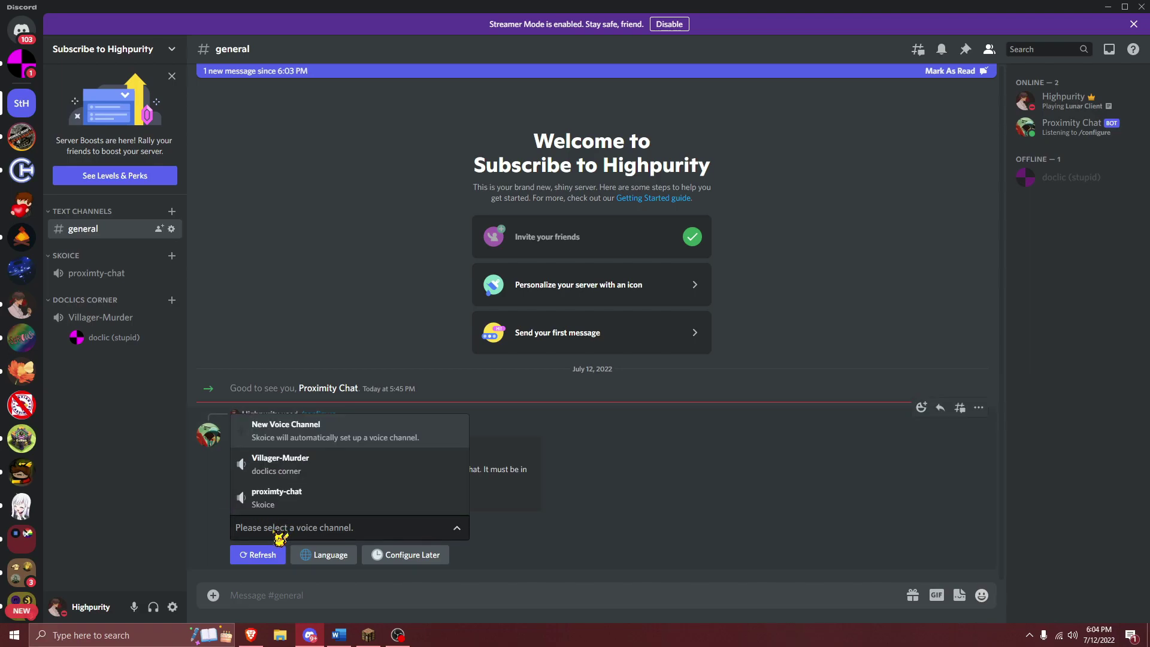
left_click(234, 498)
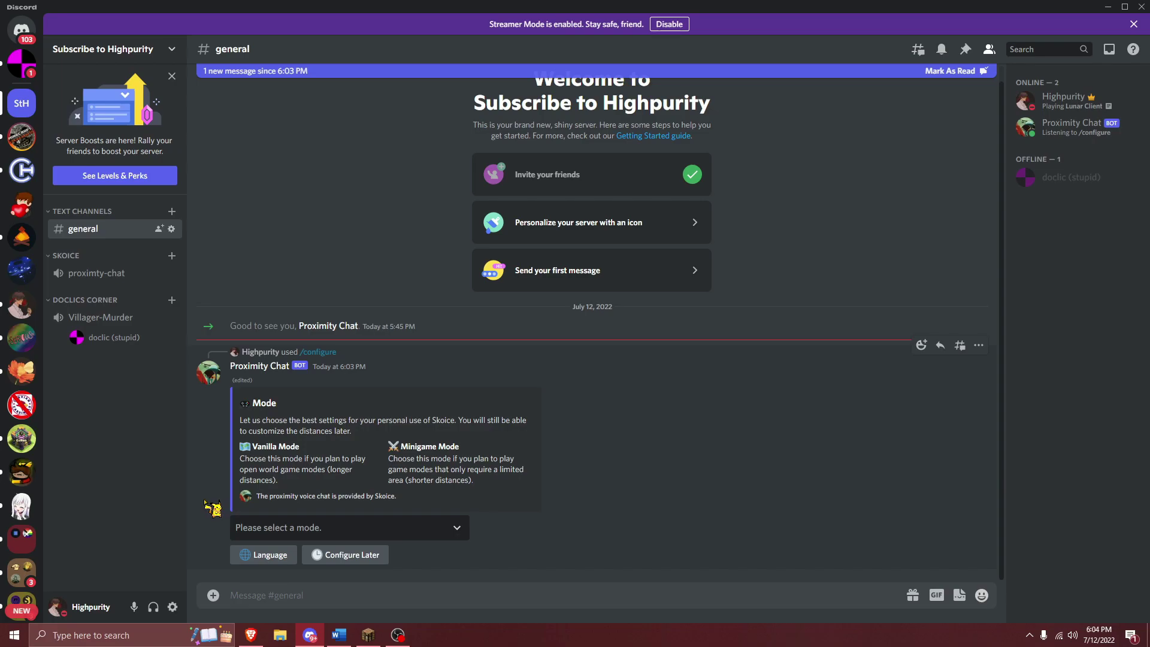
Select a Skoice distance mode for the proximity chat and close the bot's configuration message
left_click(259, 520)
left_click(259, 555)
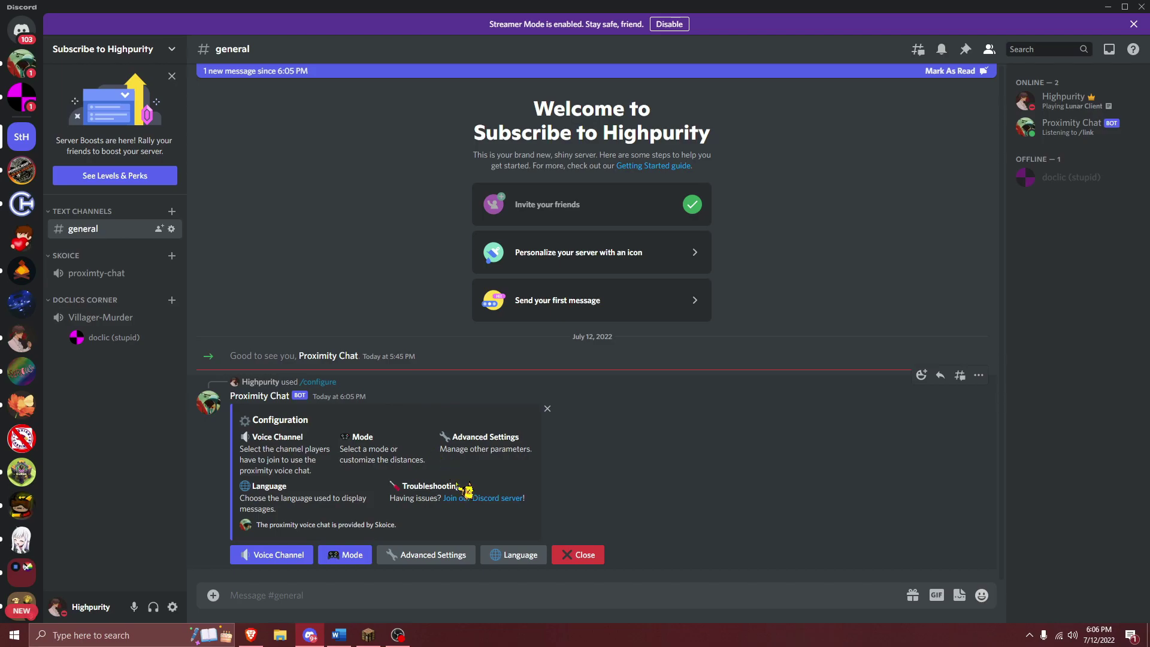
left_click(579, 558)
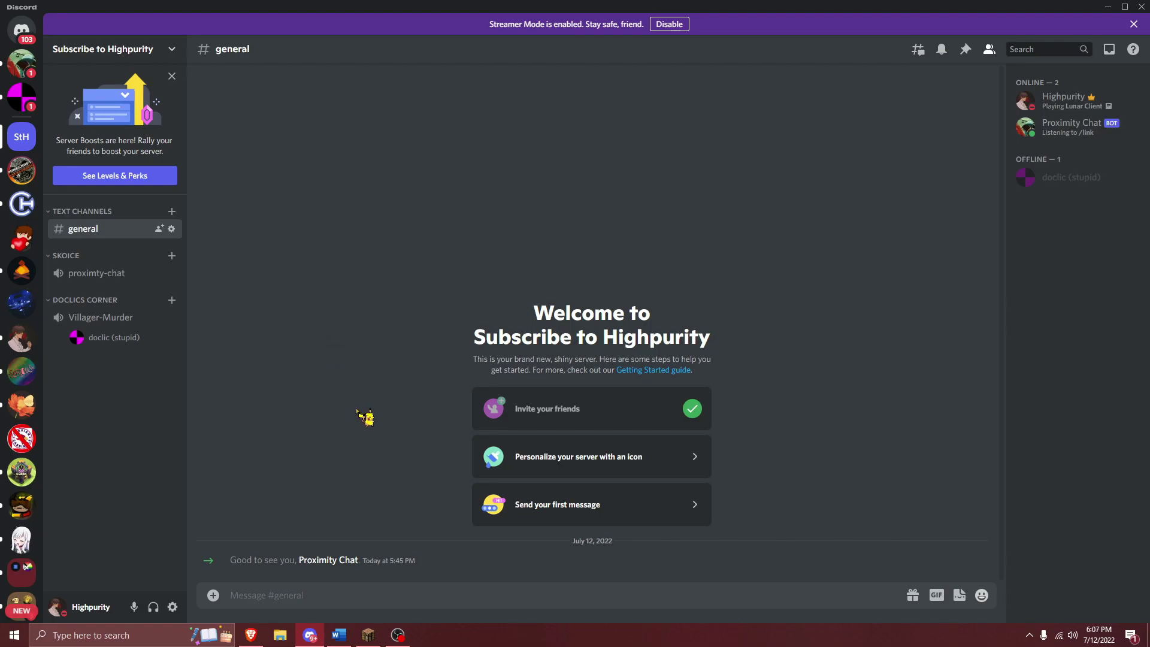
Run /link in the general channel and copy the full /skoice link command with its verification code
left_click(368, 635)
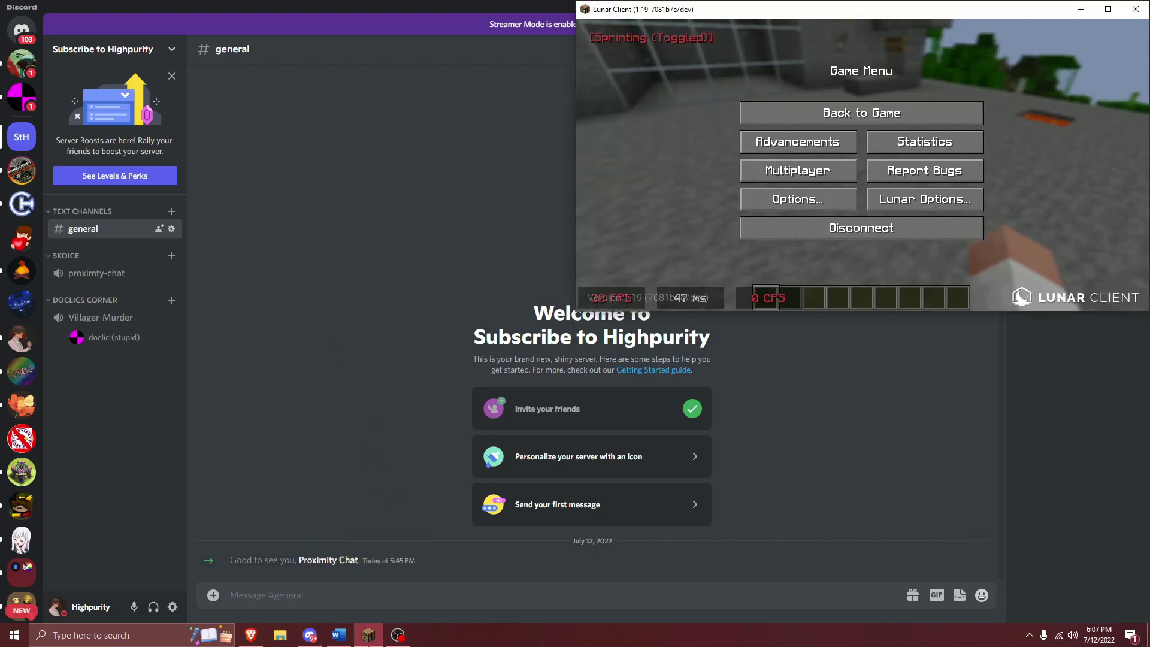
left_click(326, 486)
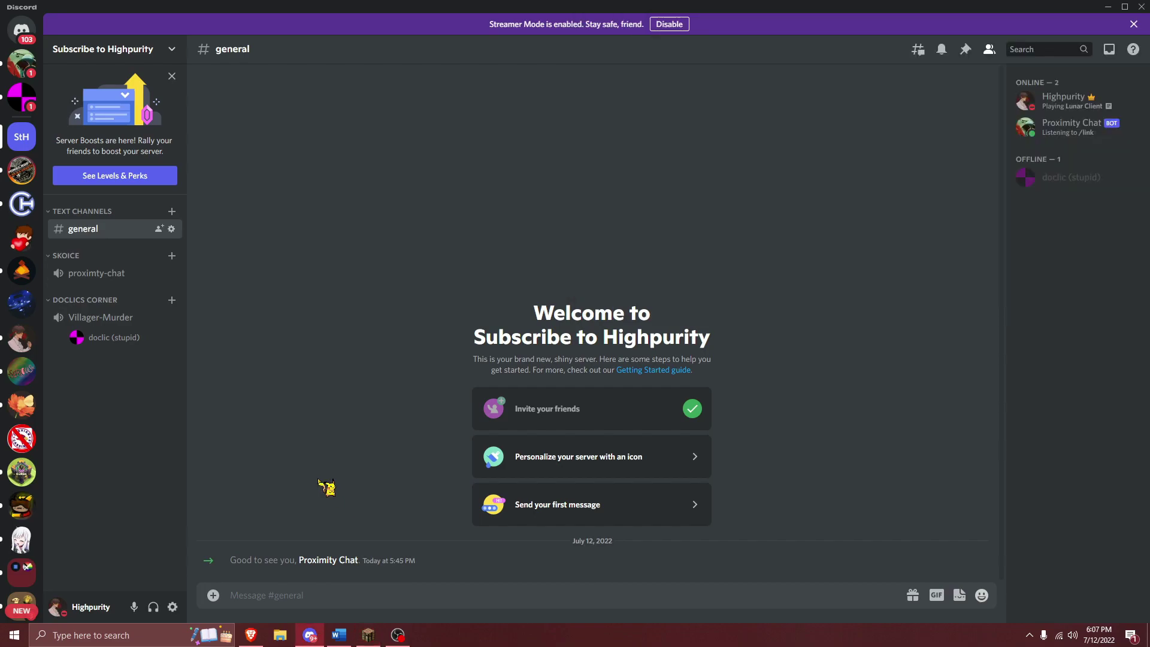
type("/link")
key("Return")
key("Return")
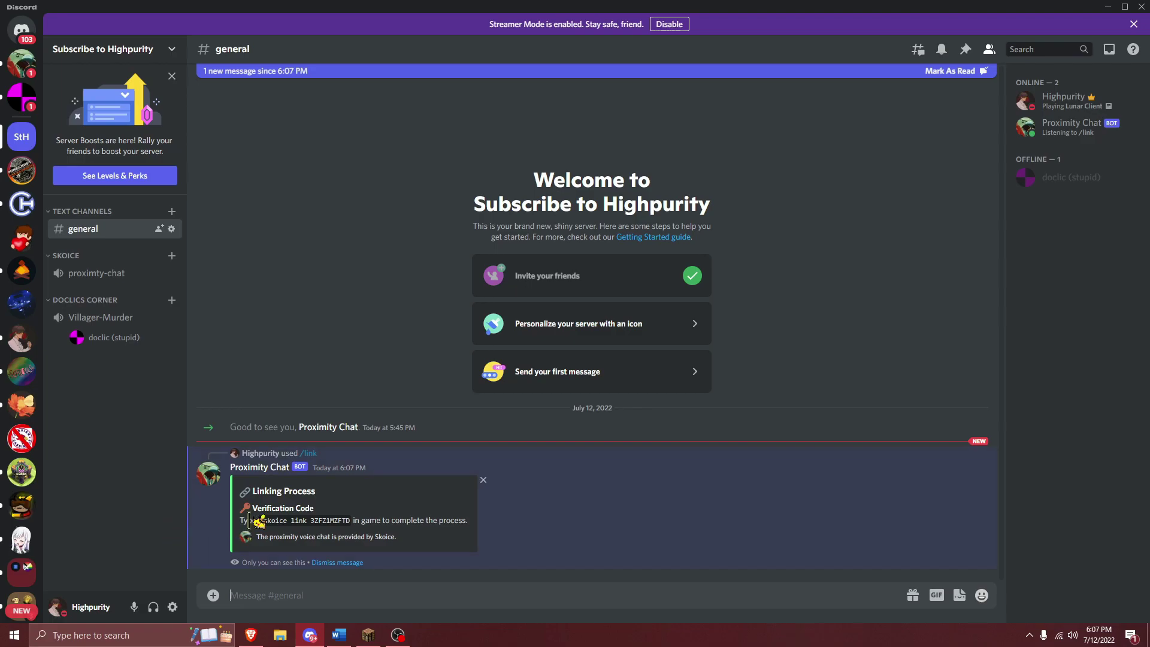
left_click_drag(259, 520, 353, 520)
key("ctrl+c")
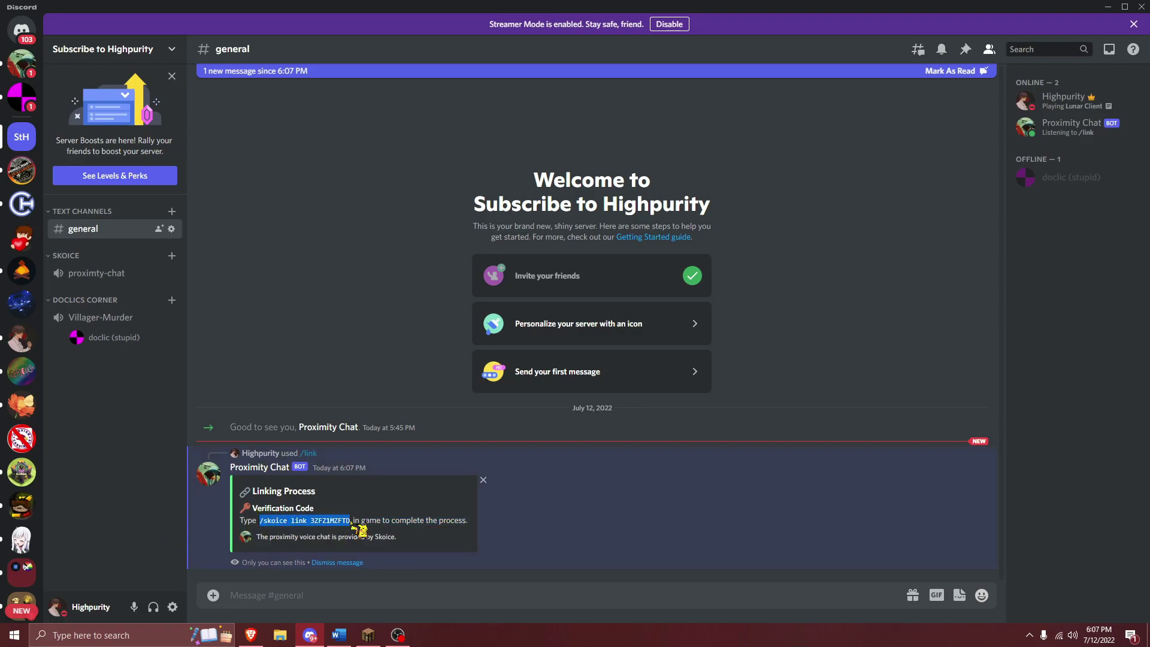
Switch to Minecraft, resume the game and run the copied /skoice link command with the verification code
left_click(367, 635)
key("Escape")
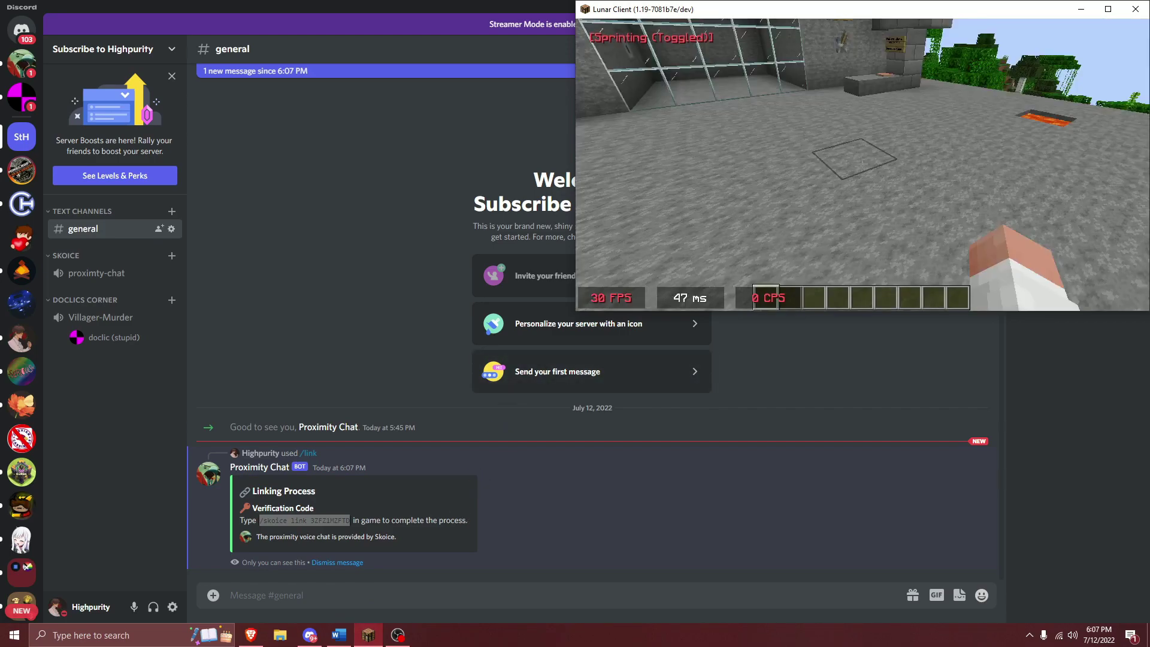
key("t")
key("ctrl+v")
key("Return")
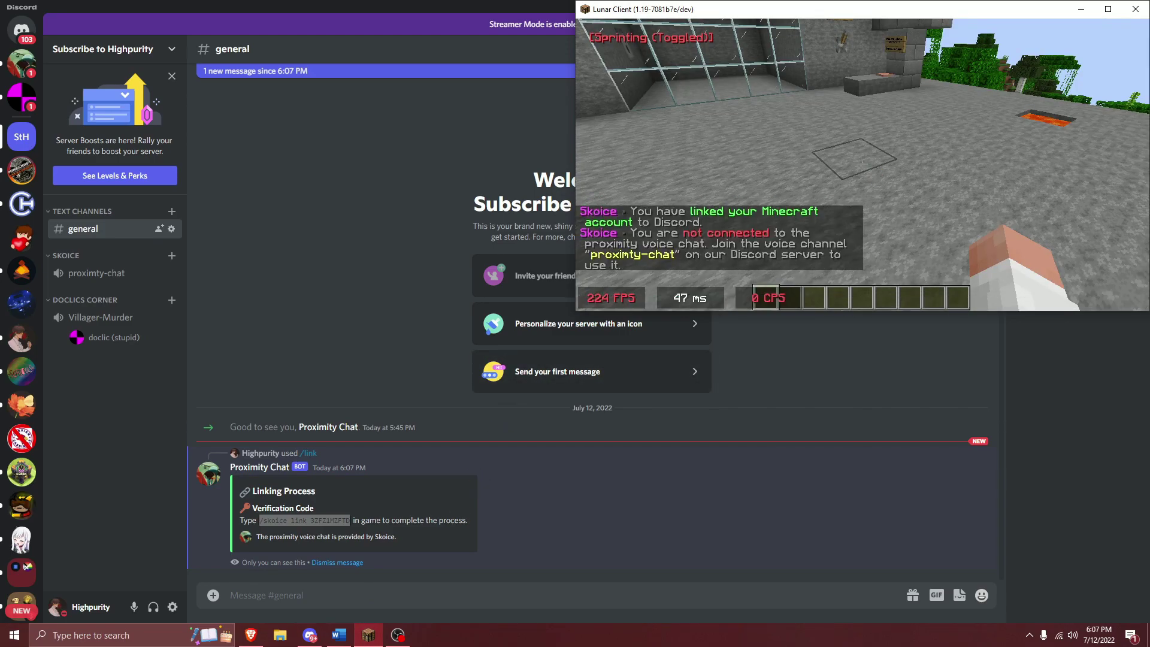